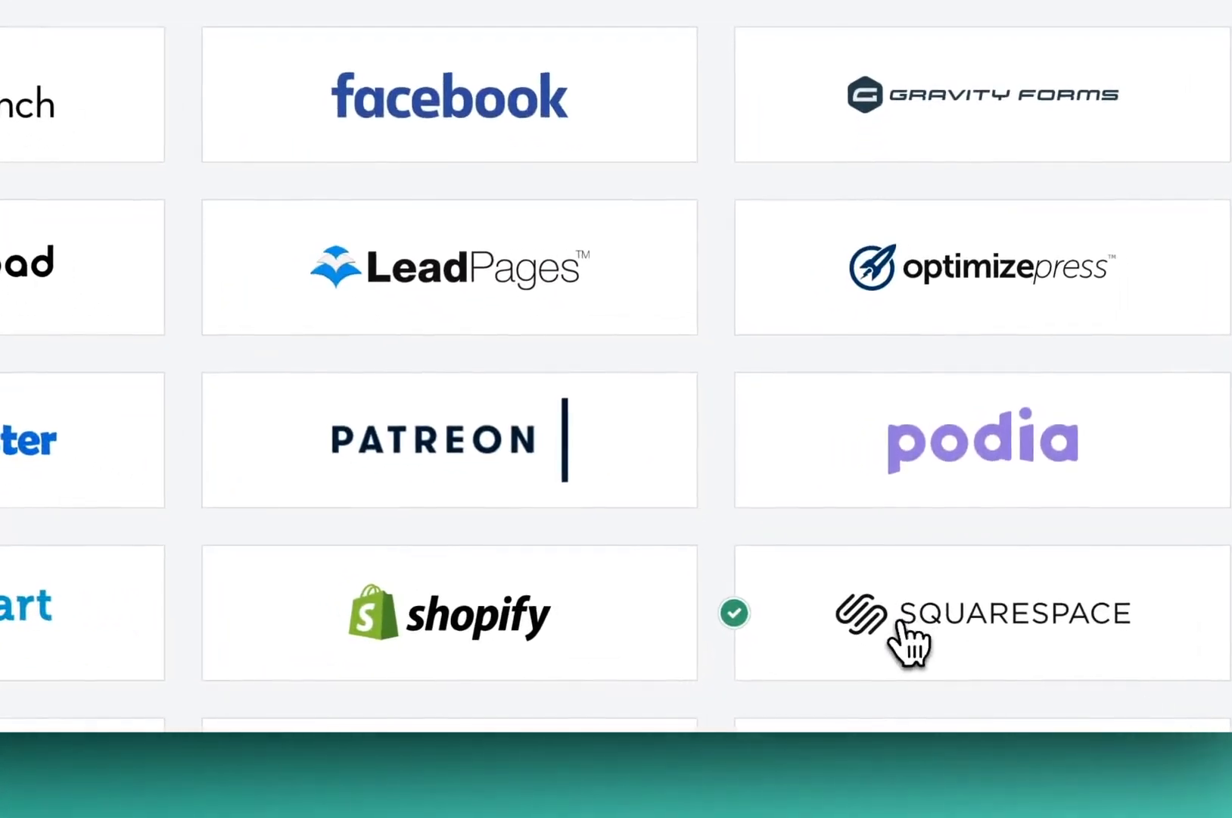
# View the Squarespace integration's connection settings and return to Visual Automation 13
pyautogui.click(909, 660)
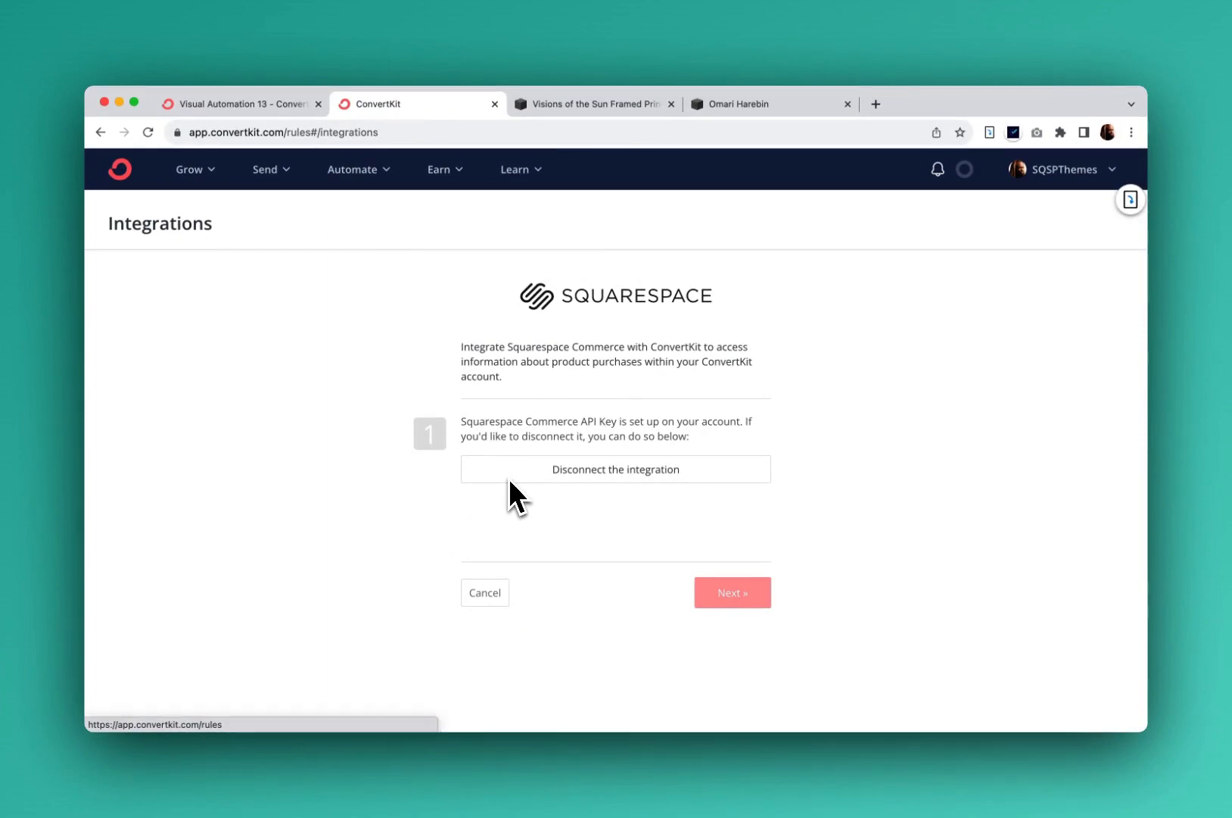
pyautogui.click(297, 113)
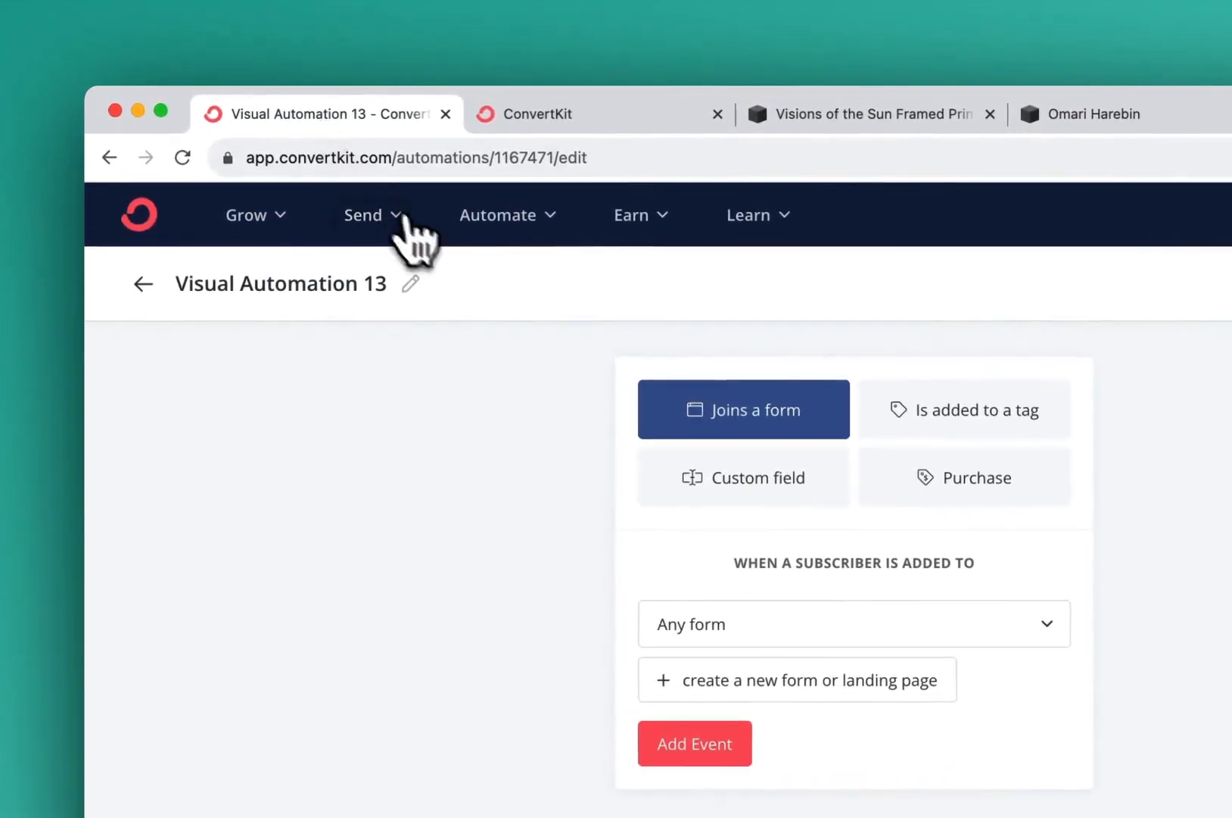
pyautogui.click(514, 221)
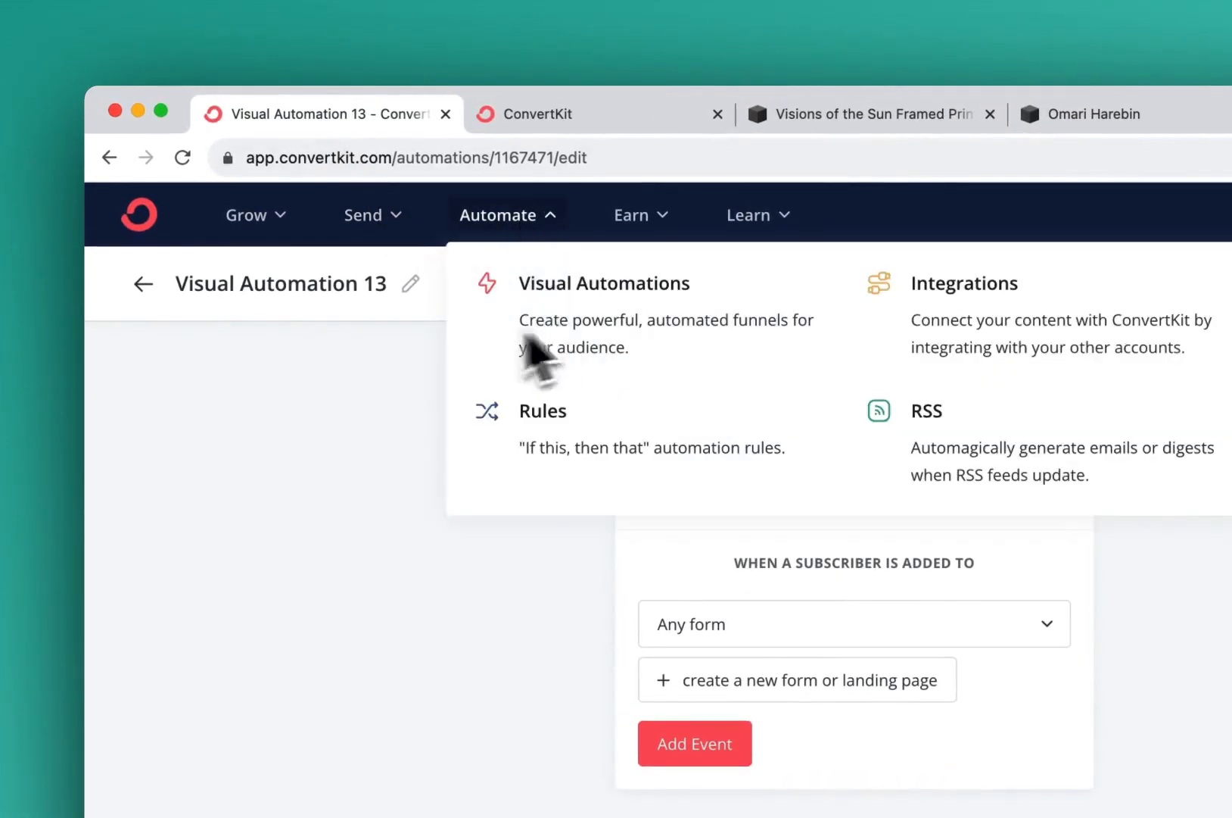
pyautogui.click(295, 420)
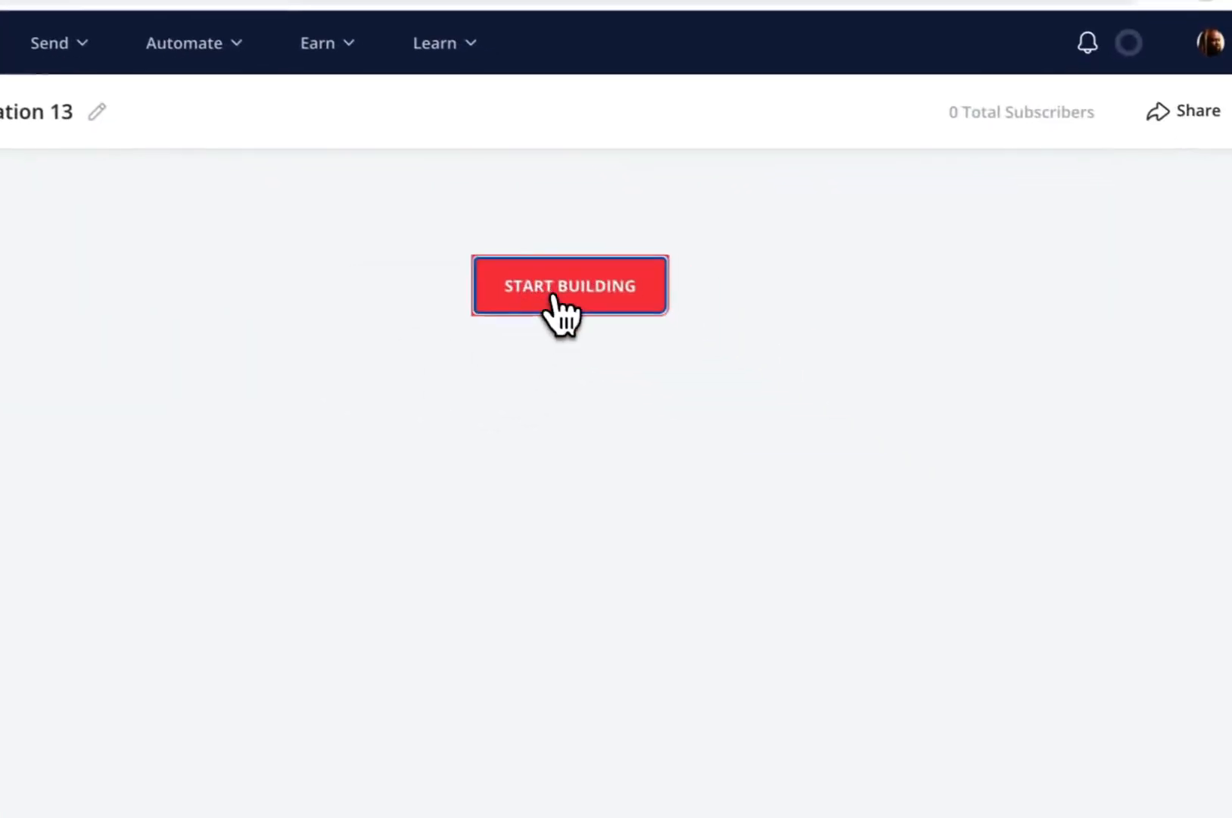
# Start building the automation with a Purchase trigger limited to the Squarespace integration
pyautogui.click(870, 468)
pyautogui.click(685, 392)
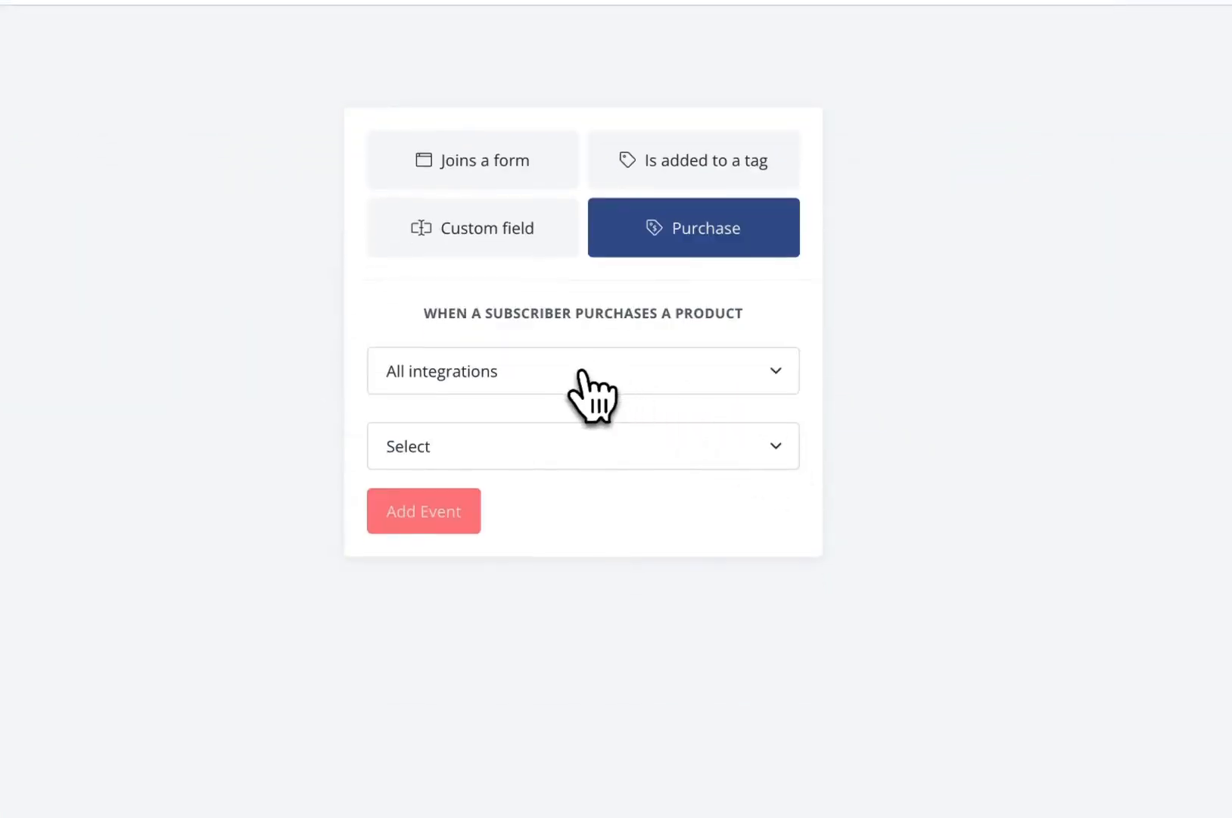
pyautogui.click(567, 507)
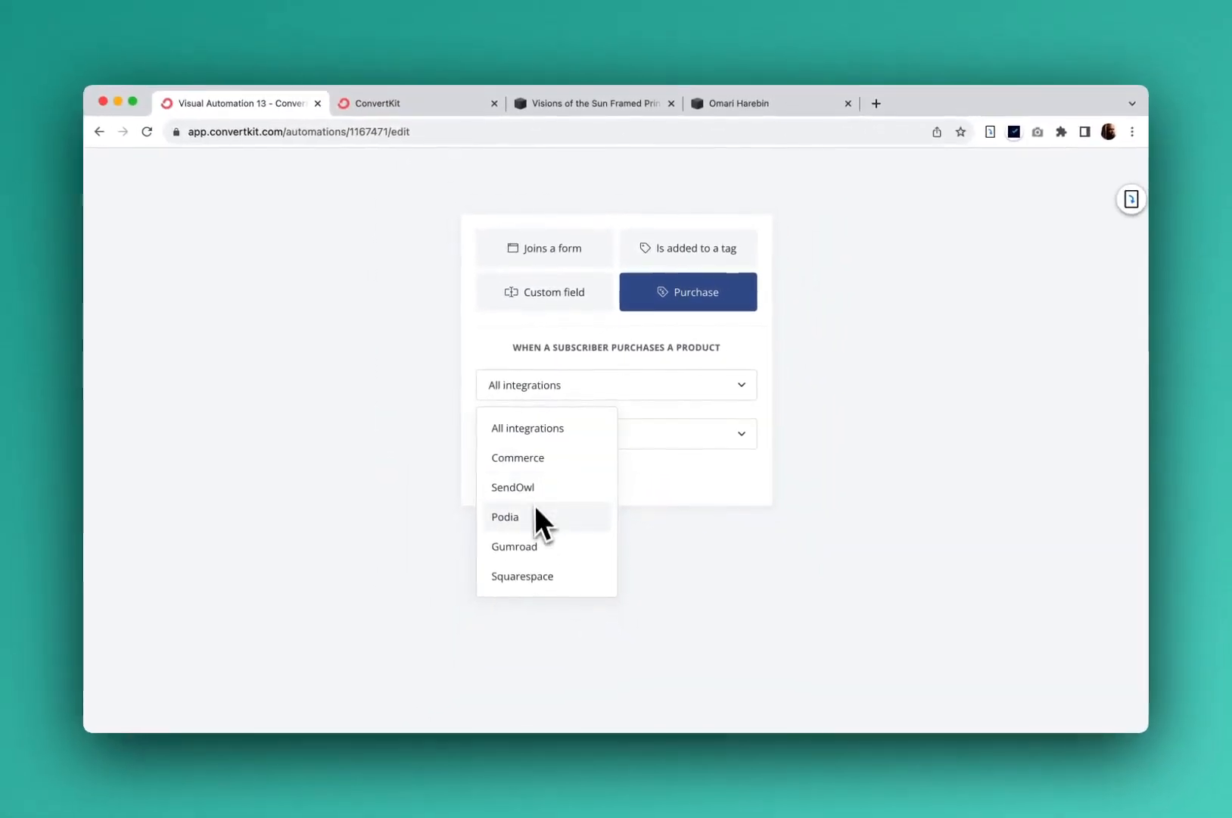
pyautogui.scroll(-1, 541, 534)
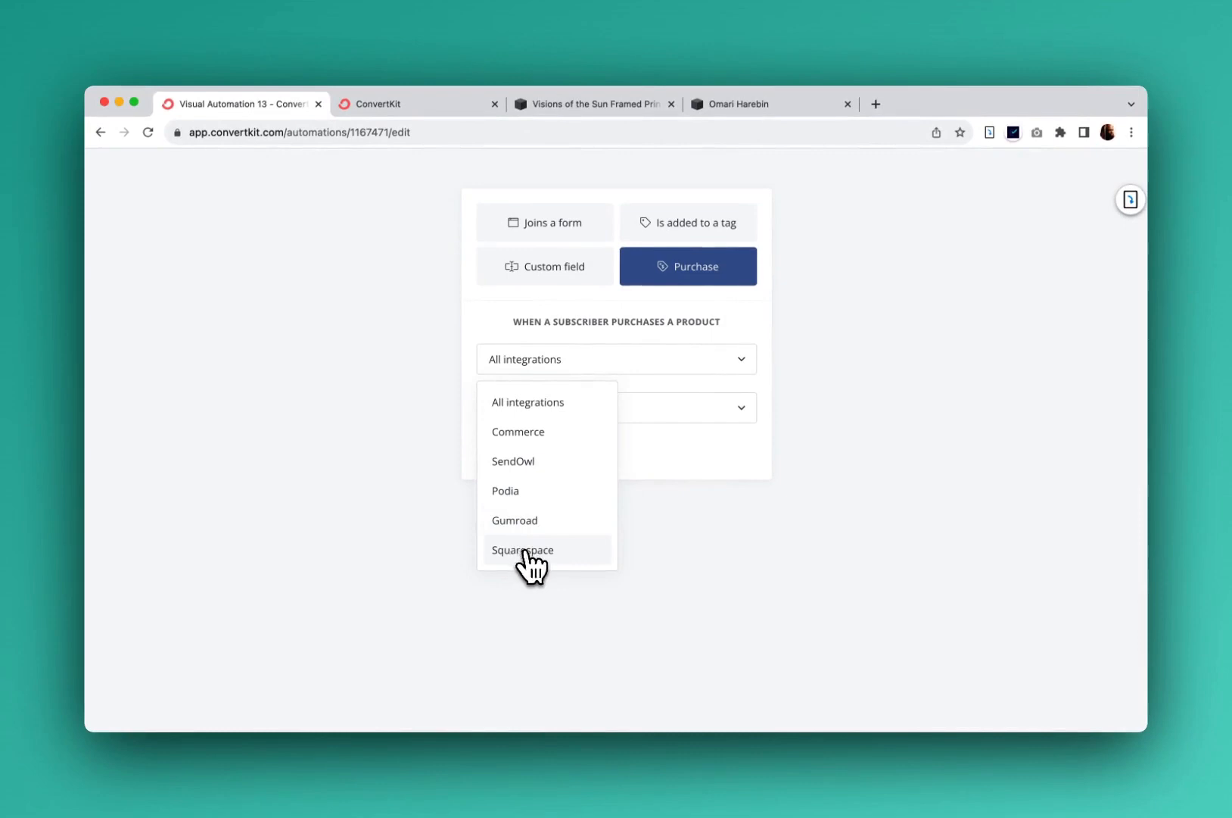
pyautogui.click(526, 551)
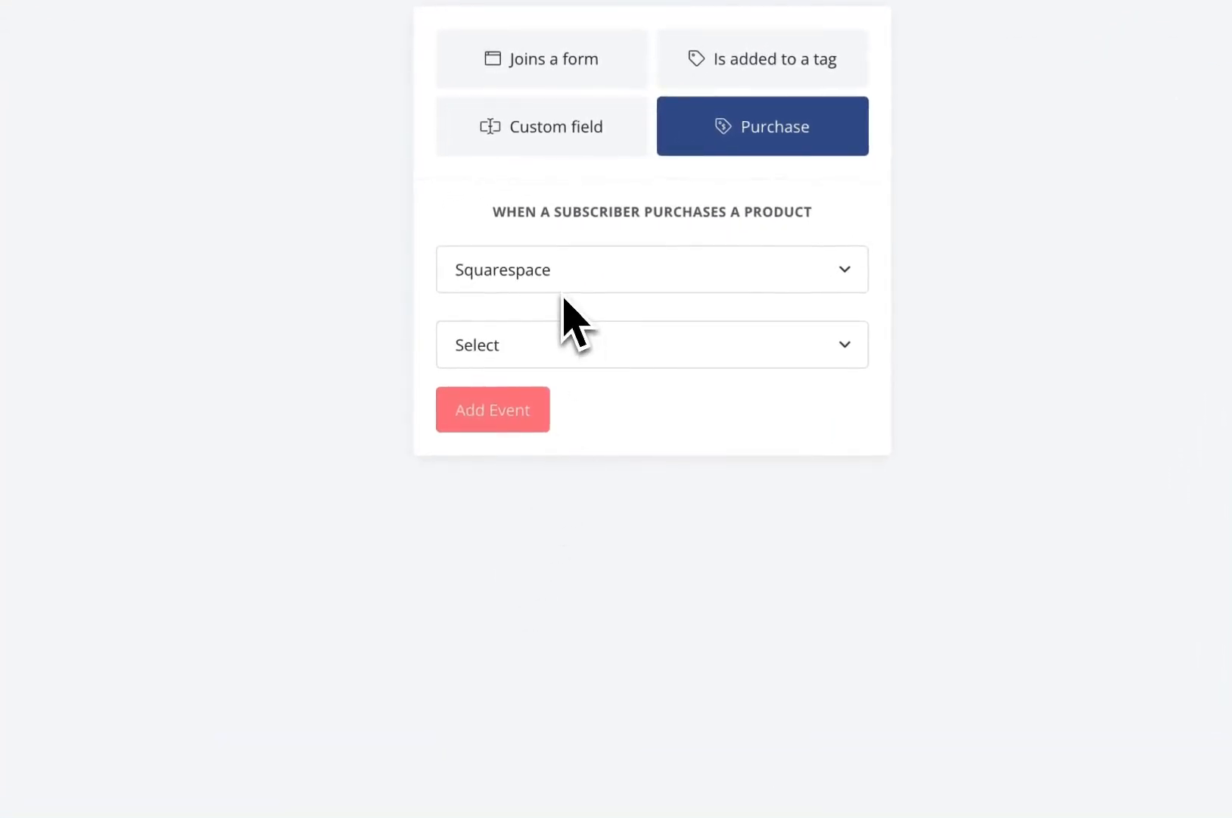
# Choose Squarespace Custom CSS Workshop as the purchased product and add the trigger event
pyautogui.click(490, 356)
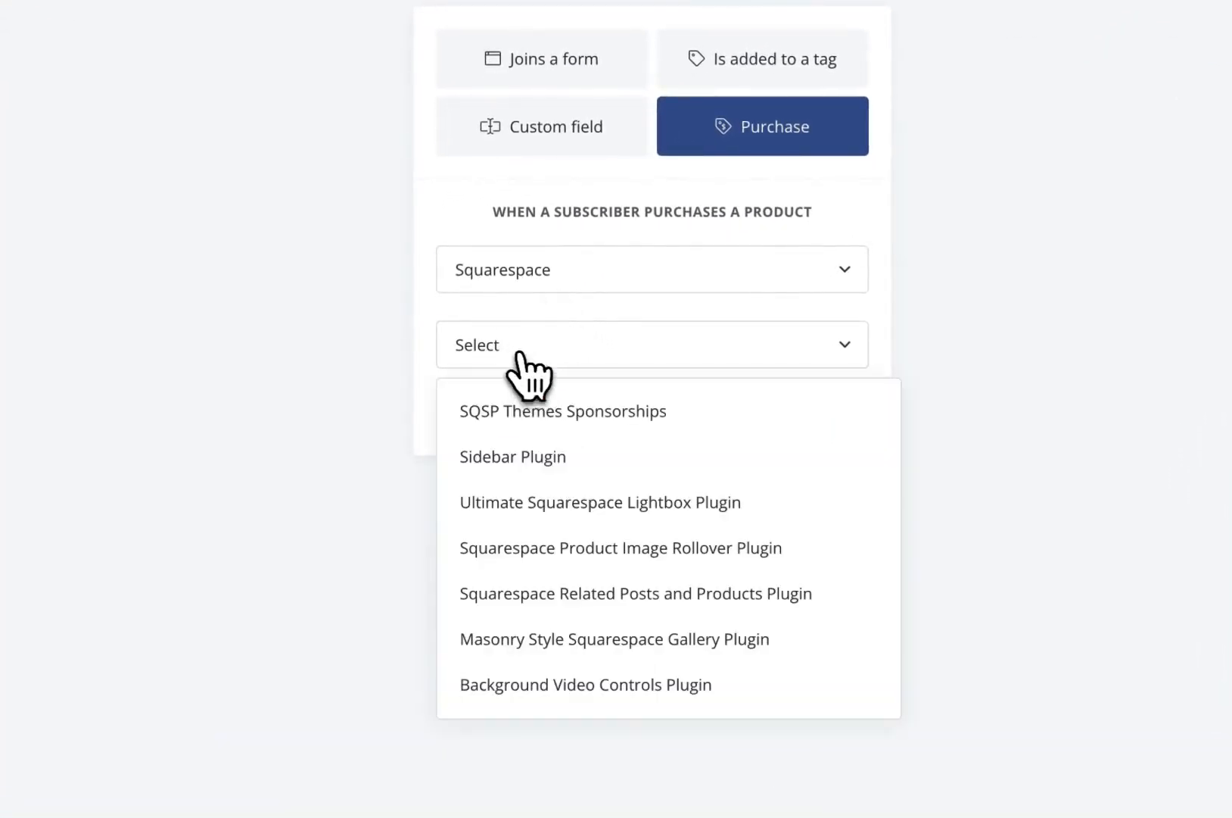
pyautogui.scroll(-1, 643, 522)
pyautogui.scroll(-2, 643, 522)
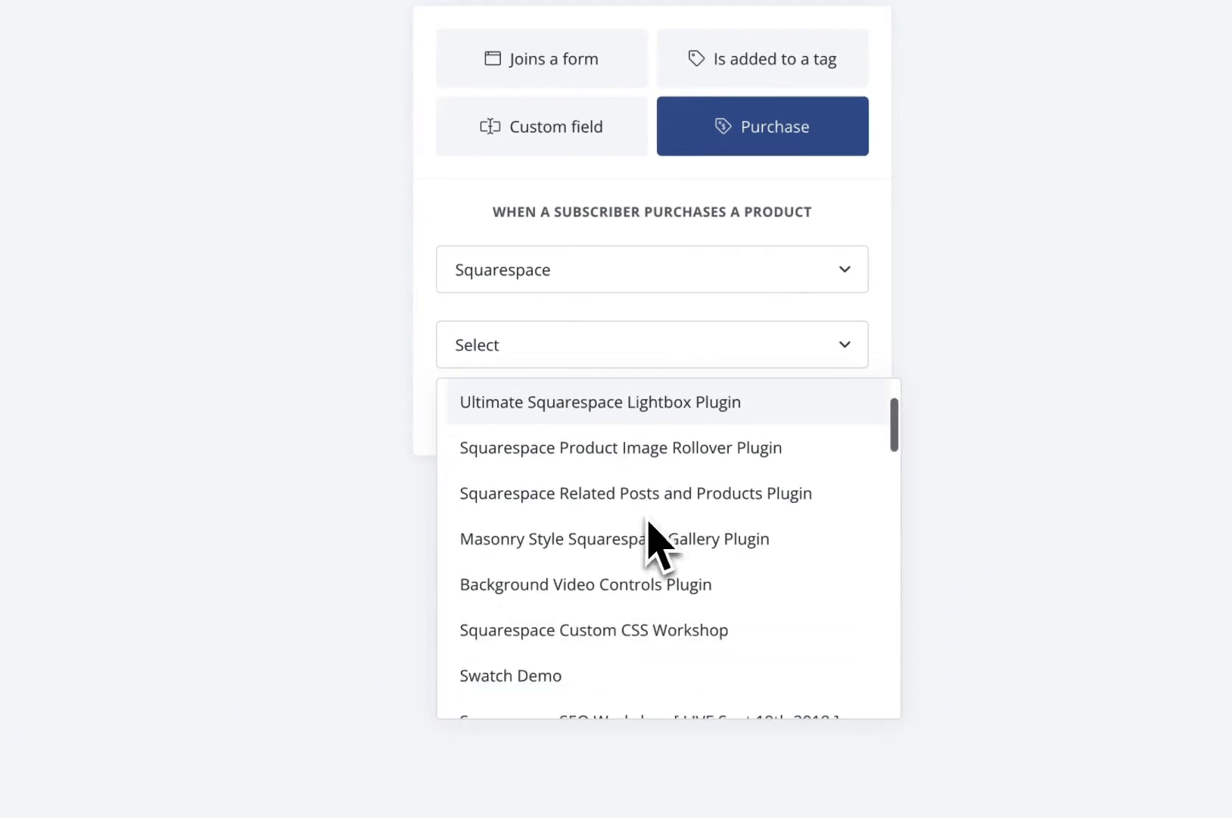
pyautogui.click(614, 628)
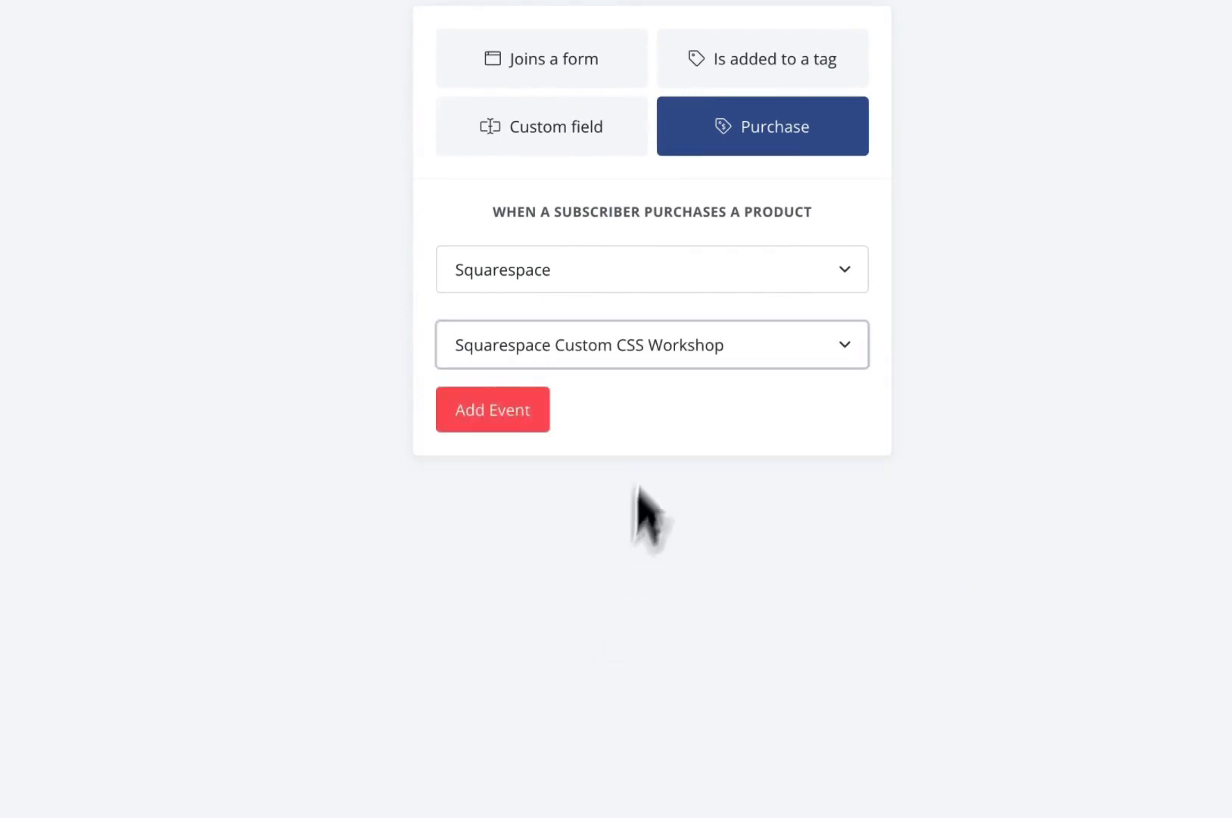
pyautogui.click(529, 417)
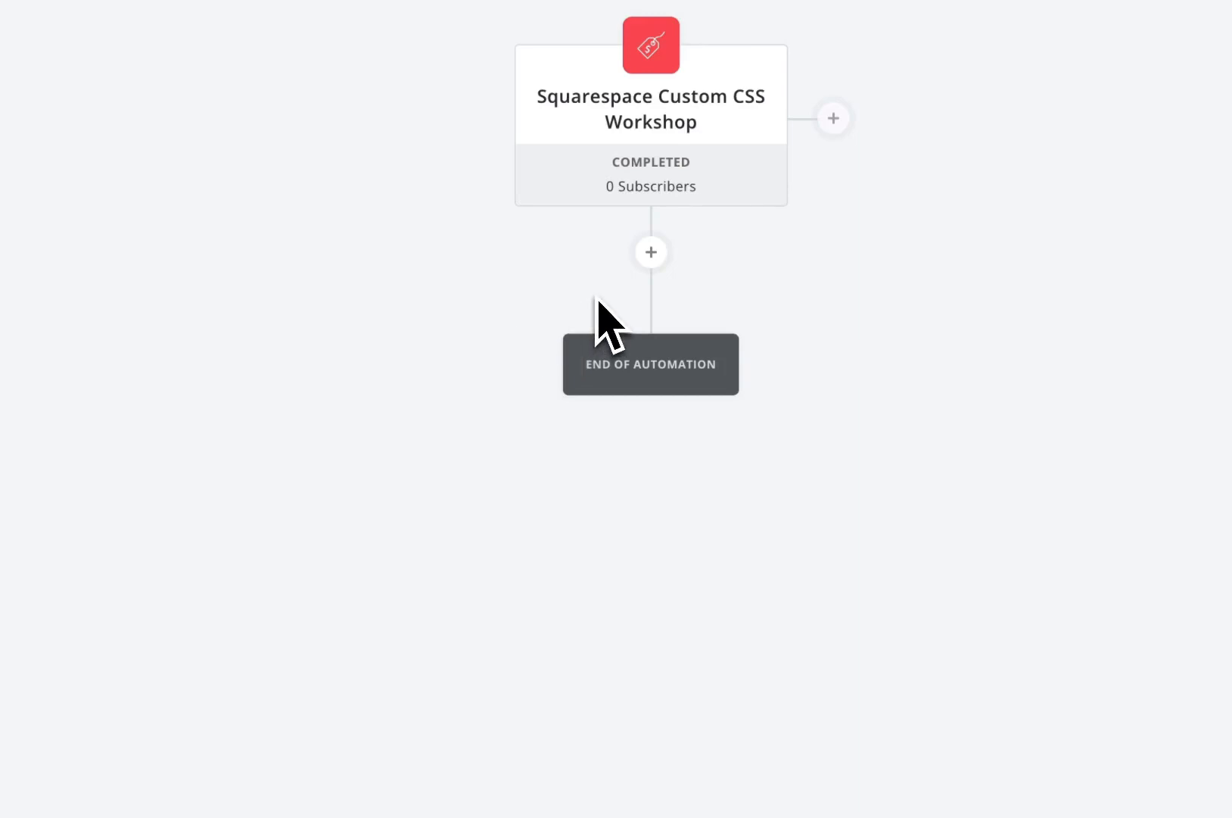
# Add an action below the purchase event that sets the Product Name custom field to "CSS Workshop"
pyautogui.click(651, 253)
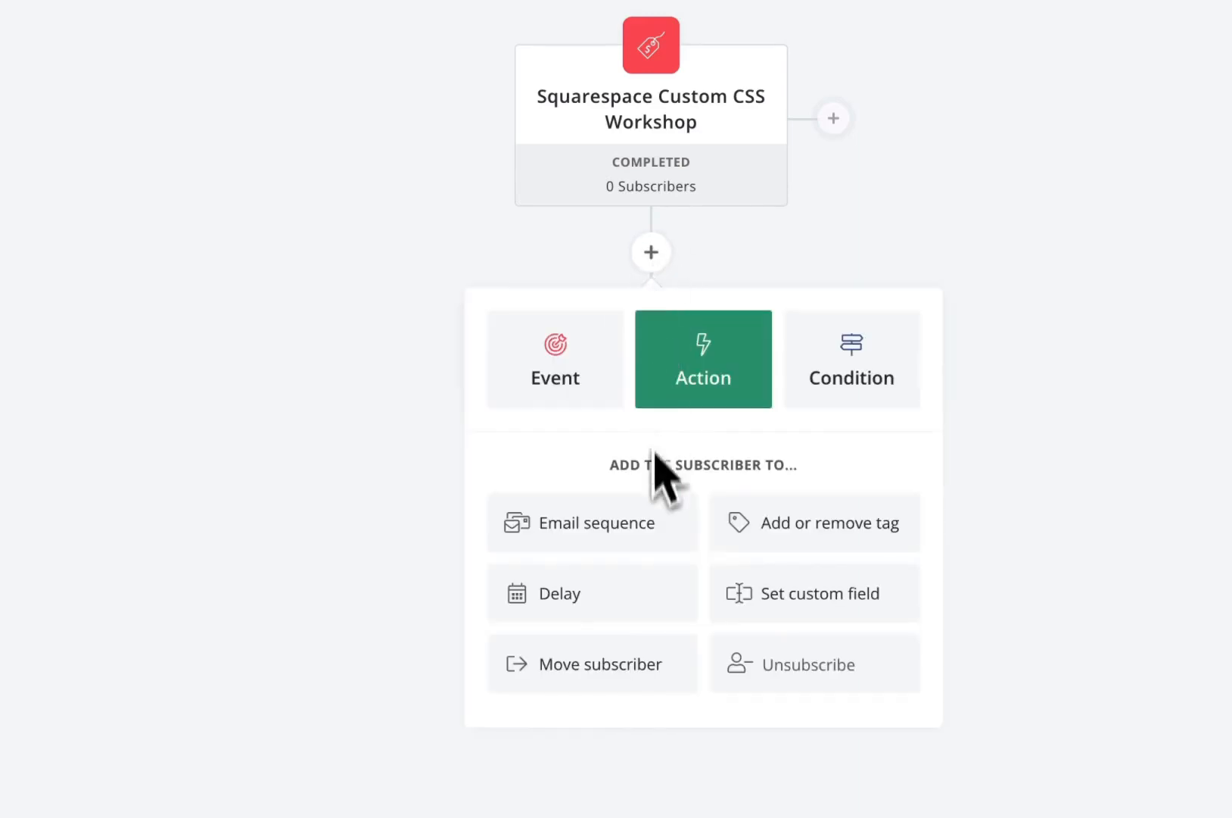
pyautogui.scroll(-2, 658, 492)
pyautogui.click(771, 489)
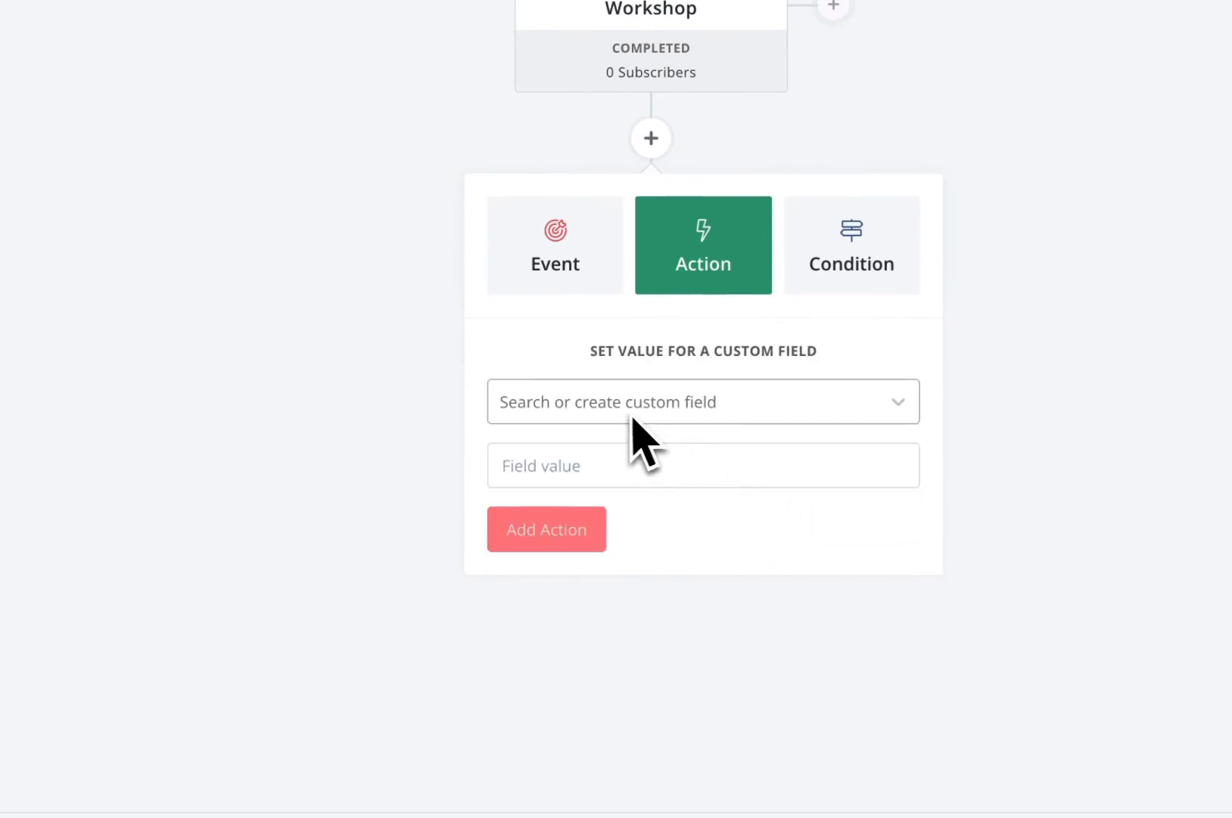
pyautogui.click(609, 409)
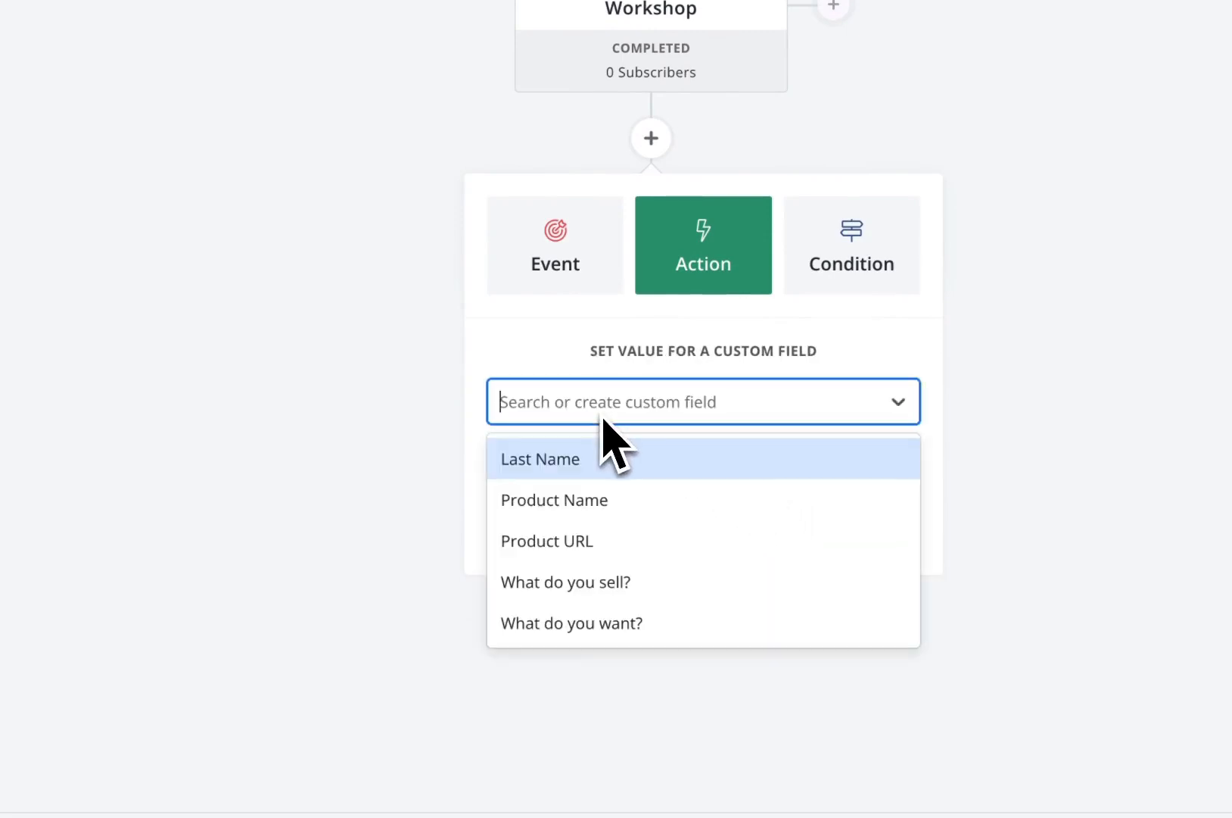
pyautogui.click(617, 515)
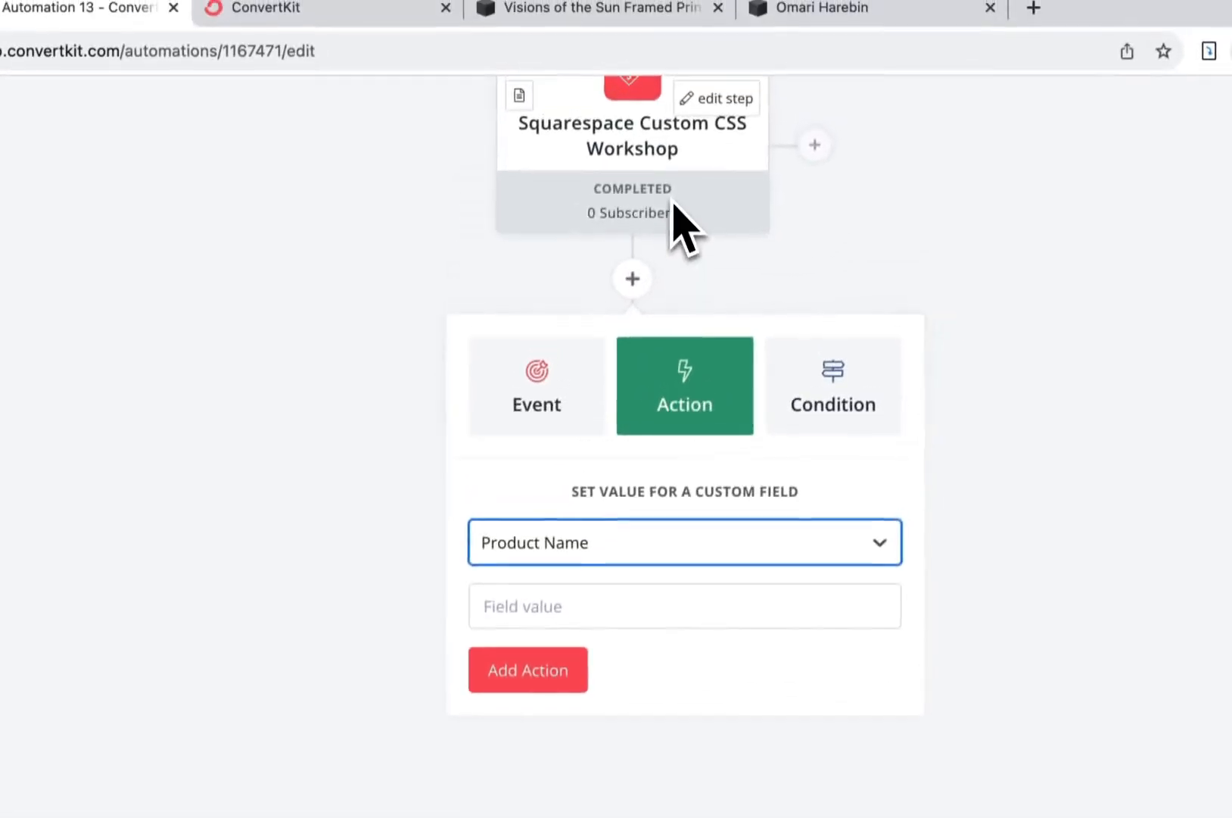
pyautogui.scroll(-1, 615, 355)
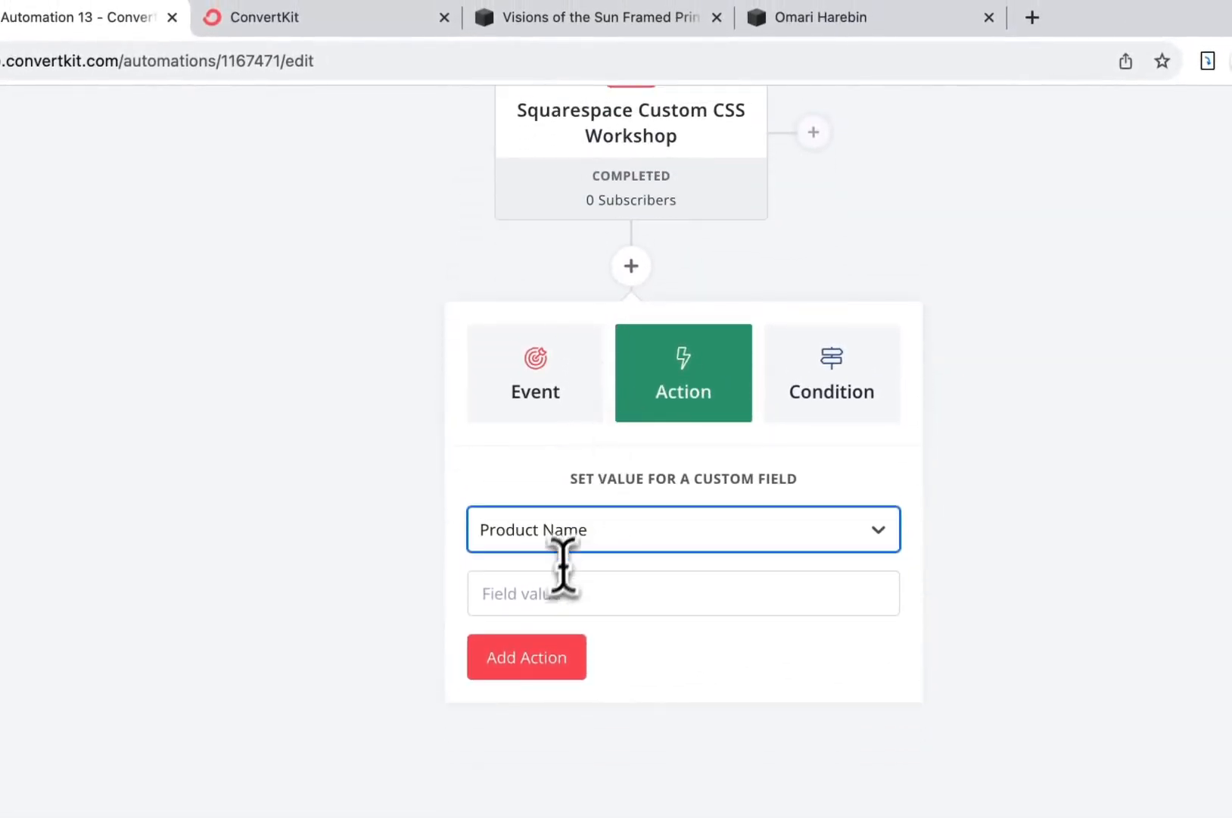
pyautogui.click(551, 593)
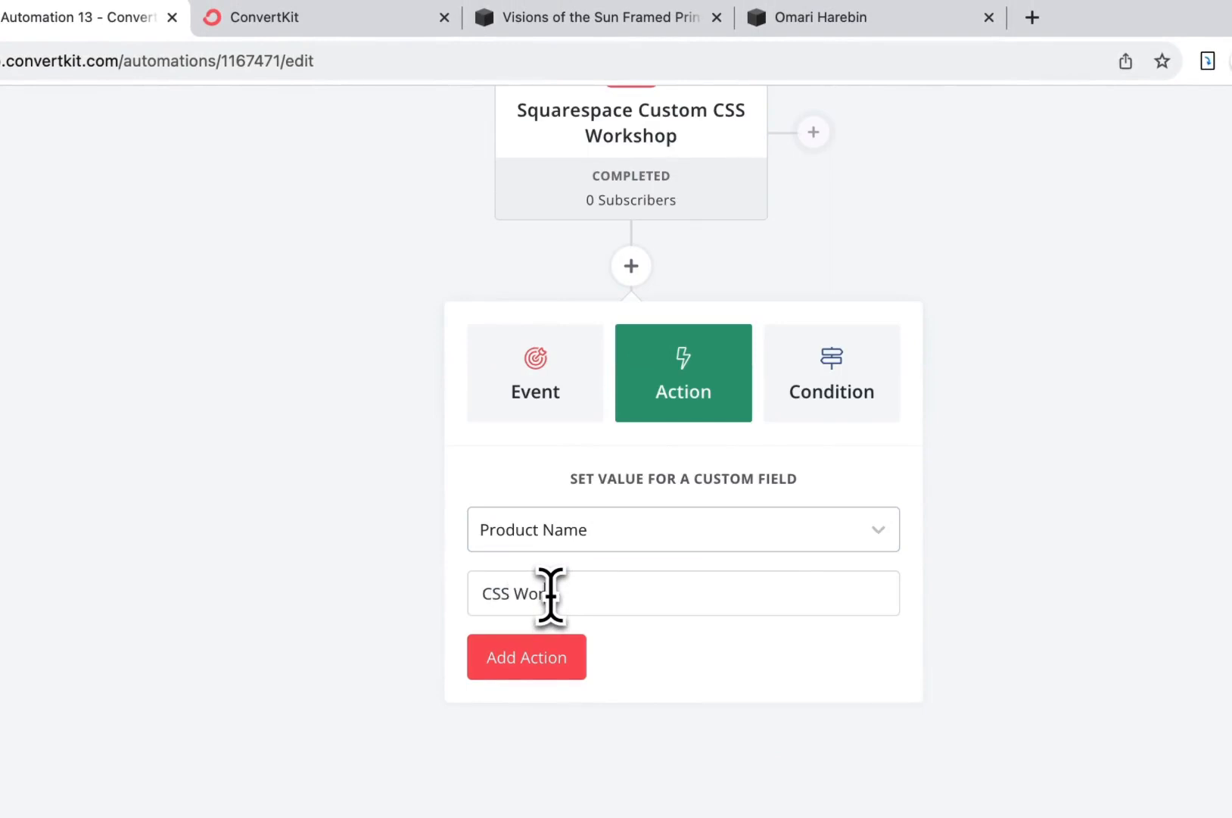
pyautogui.click(536, 666)
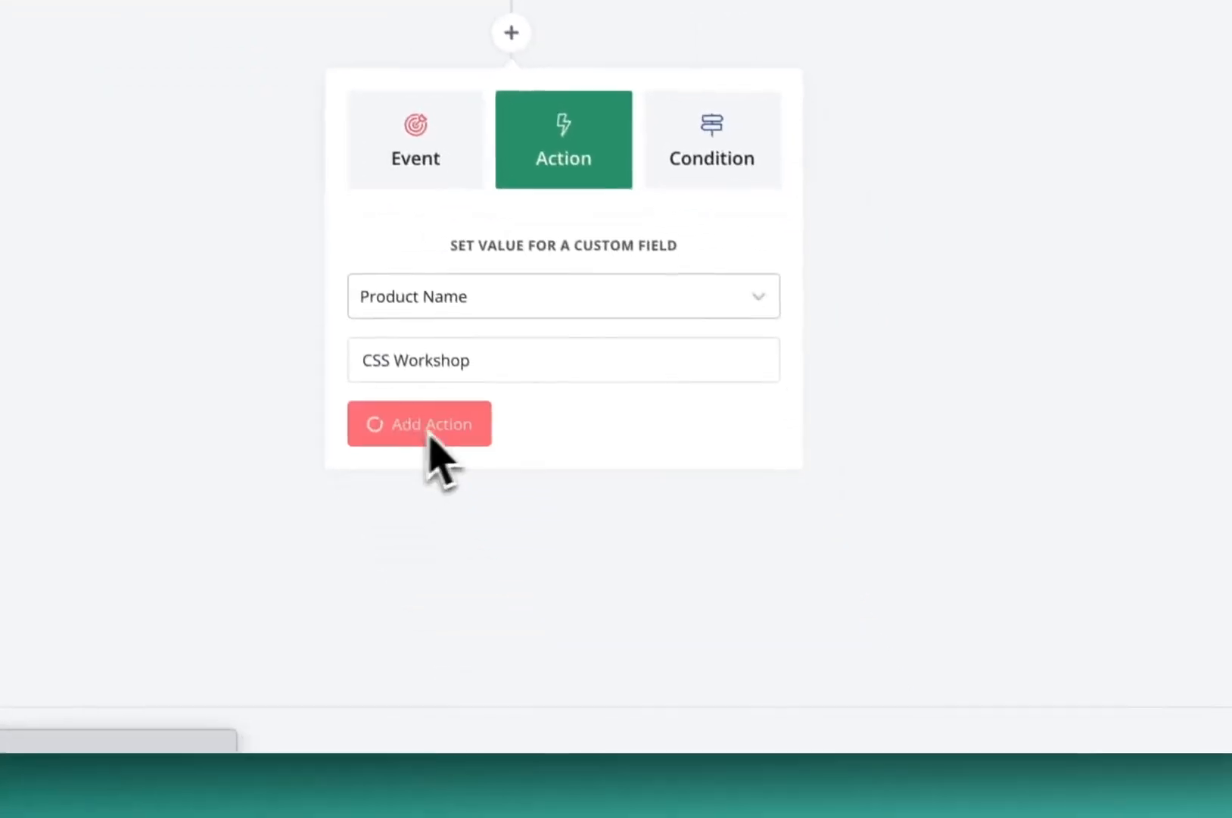
# Add an action below the Product Name step that sets the Product URL custom field to <a href="product.com">Product</a>
pyautogui.click(509, 330)
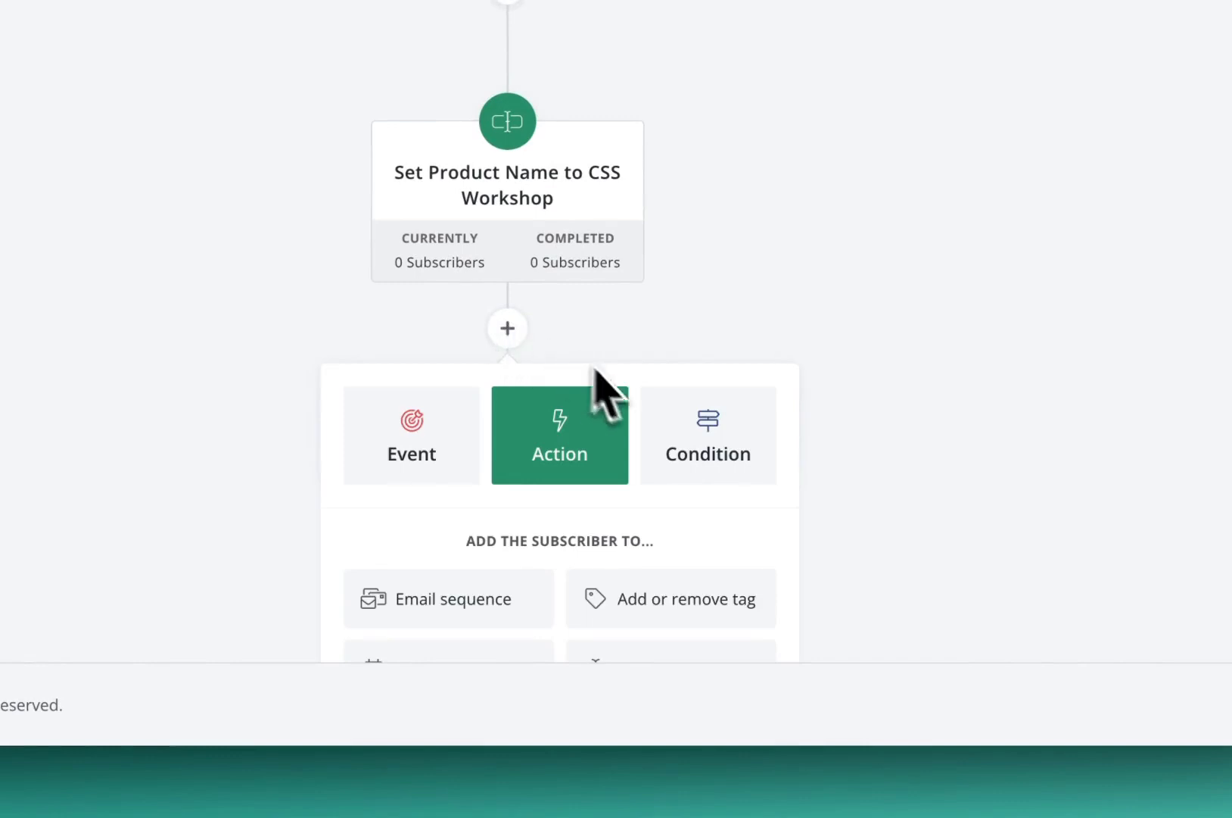
pyautogui.scroll(-2, 606, 393)
pyautogui.click(639, 530)
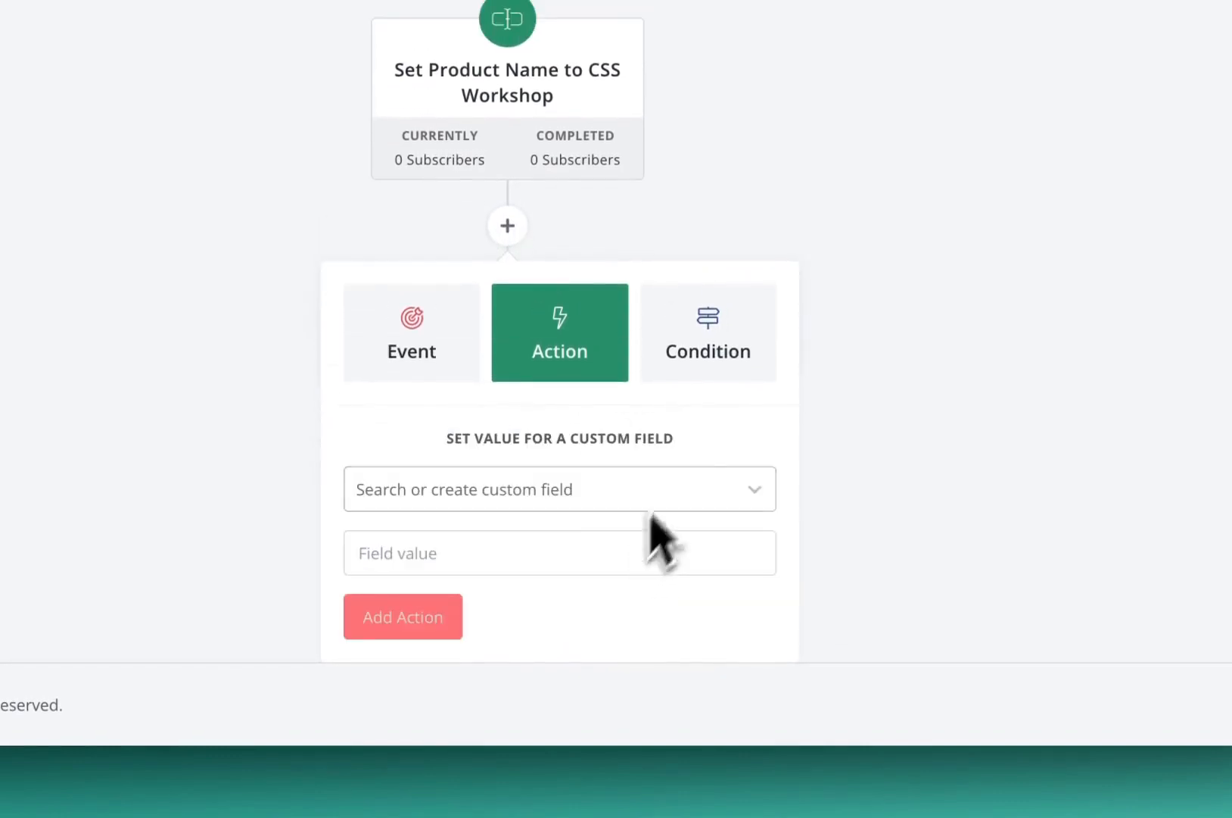
pyautogui.click(560, 500)
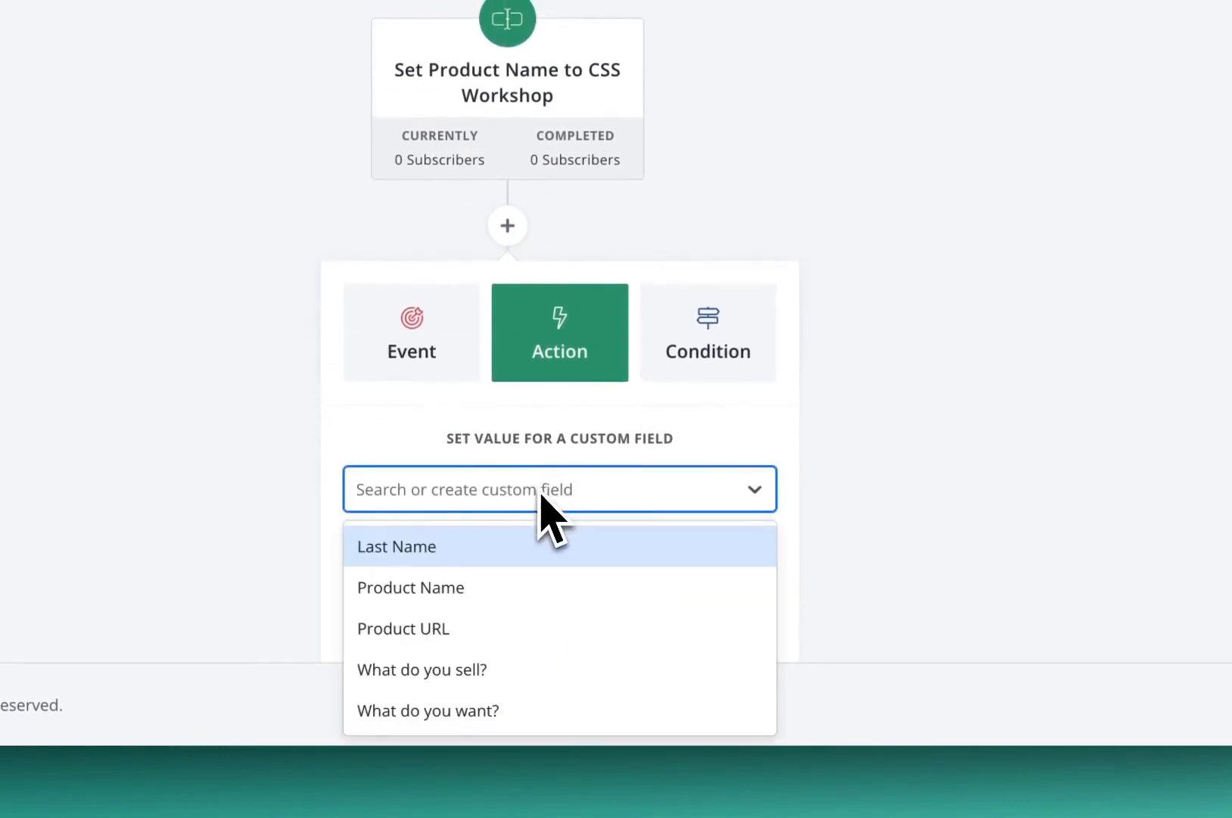
pyautogui.click(573, 629)
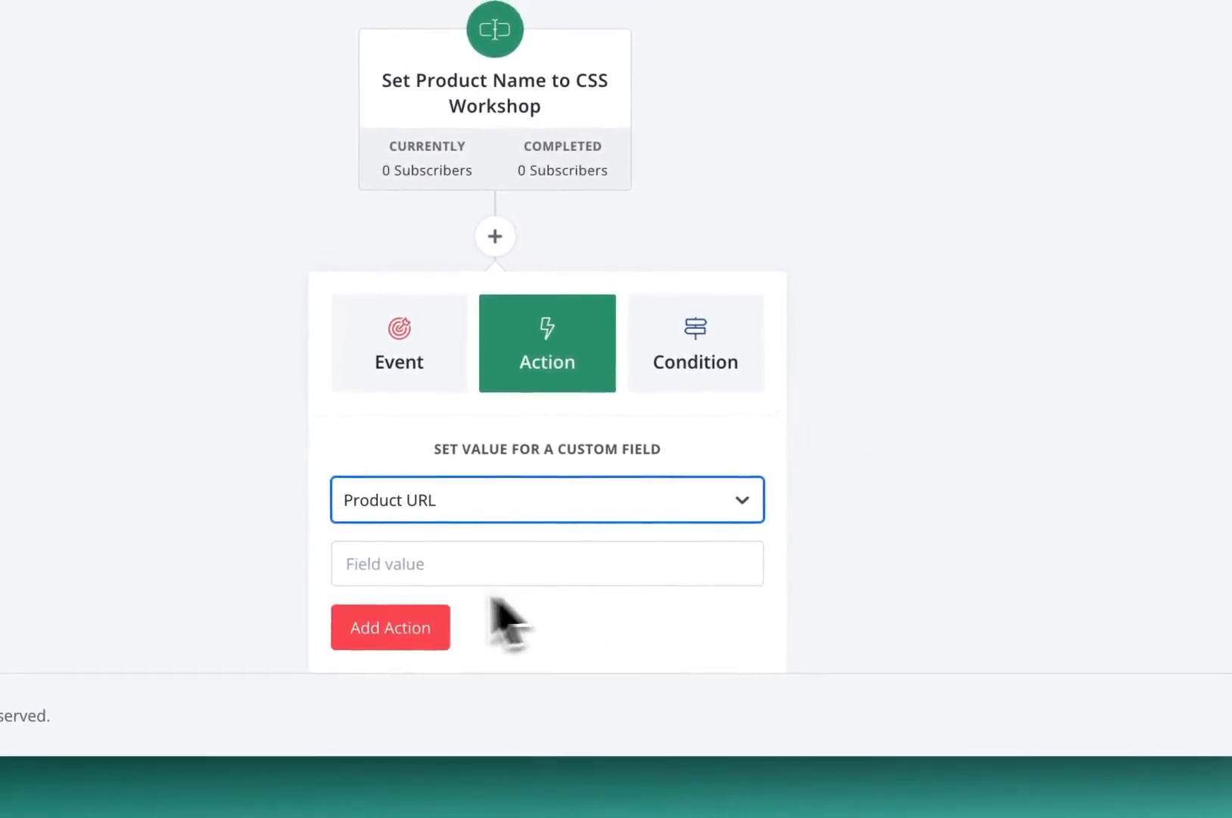
pyautogui.click(549, 561)
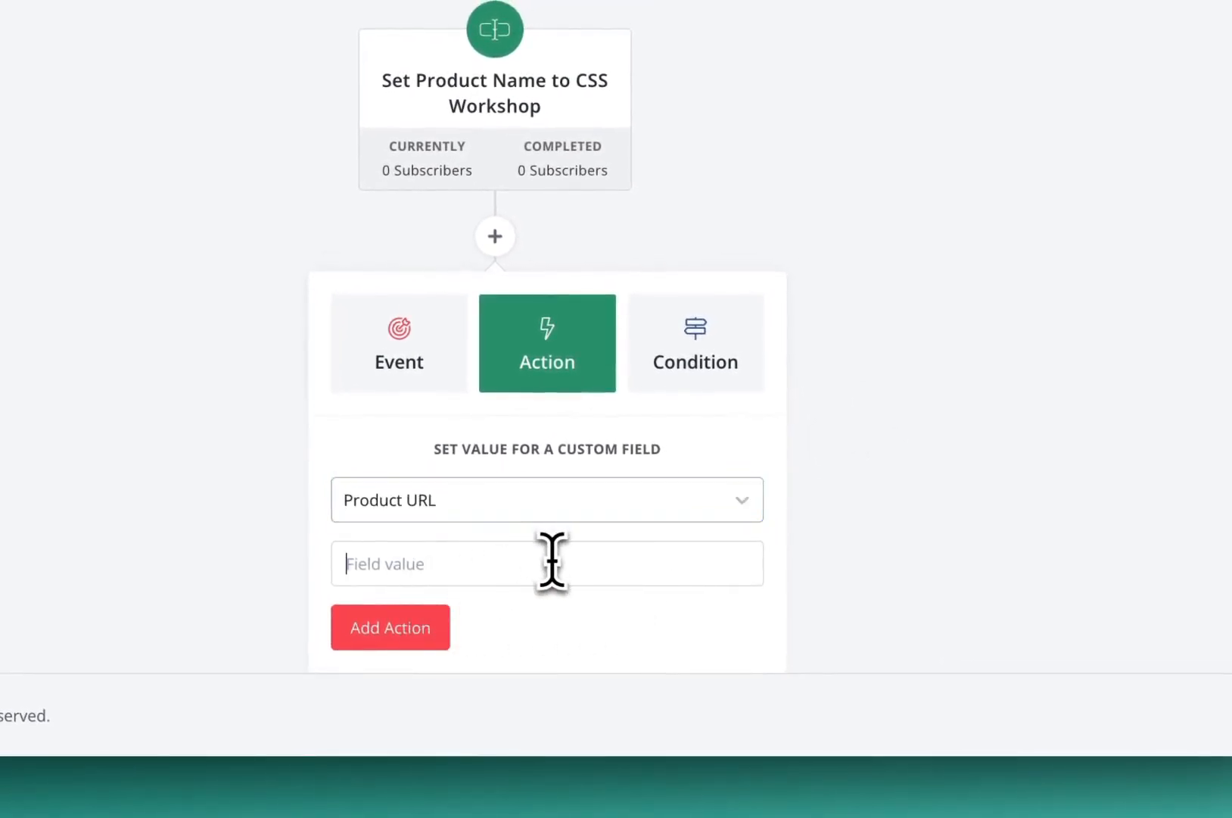
pyautogui.write('<a')
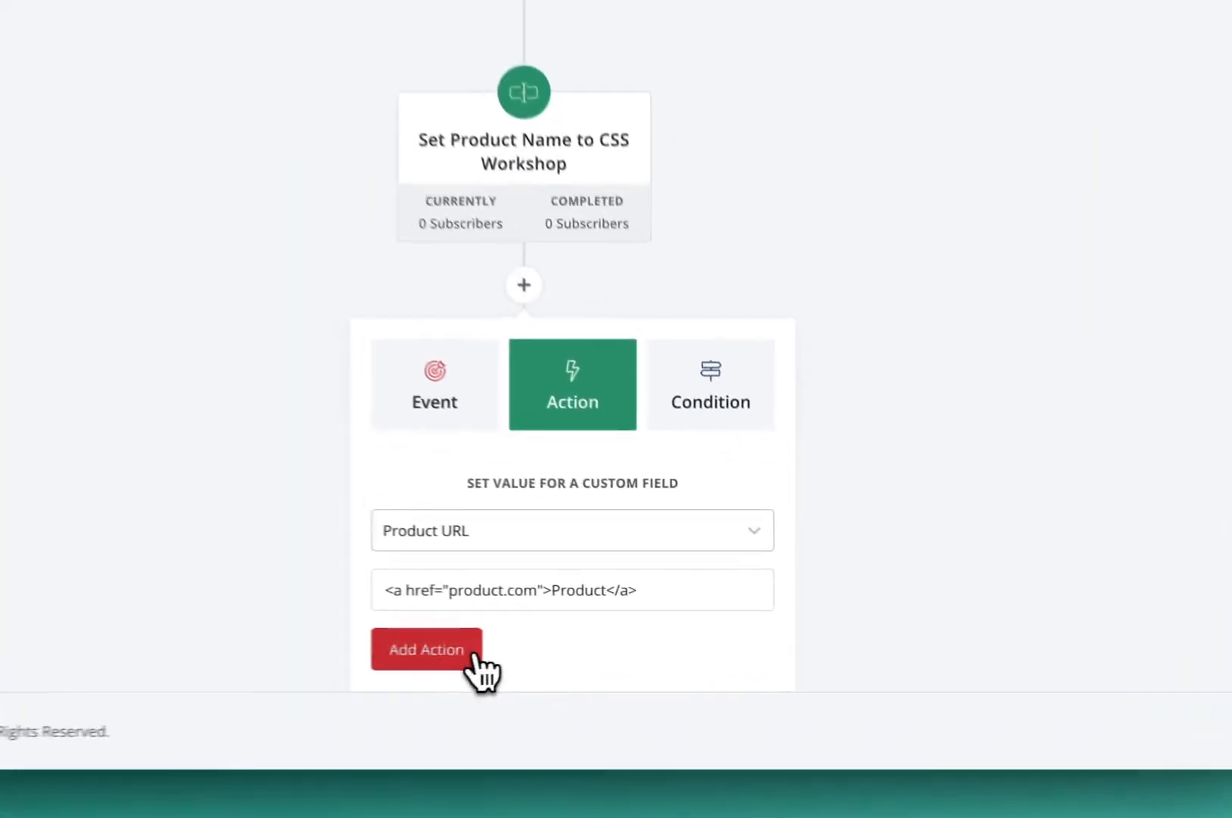
pyautogui.click(575, 648)
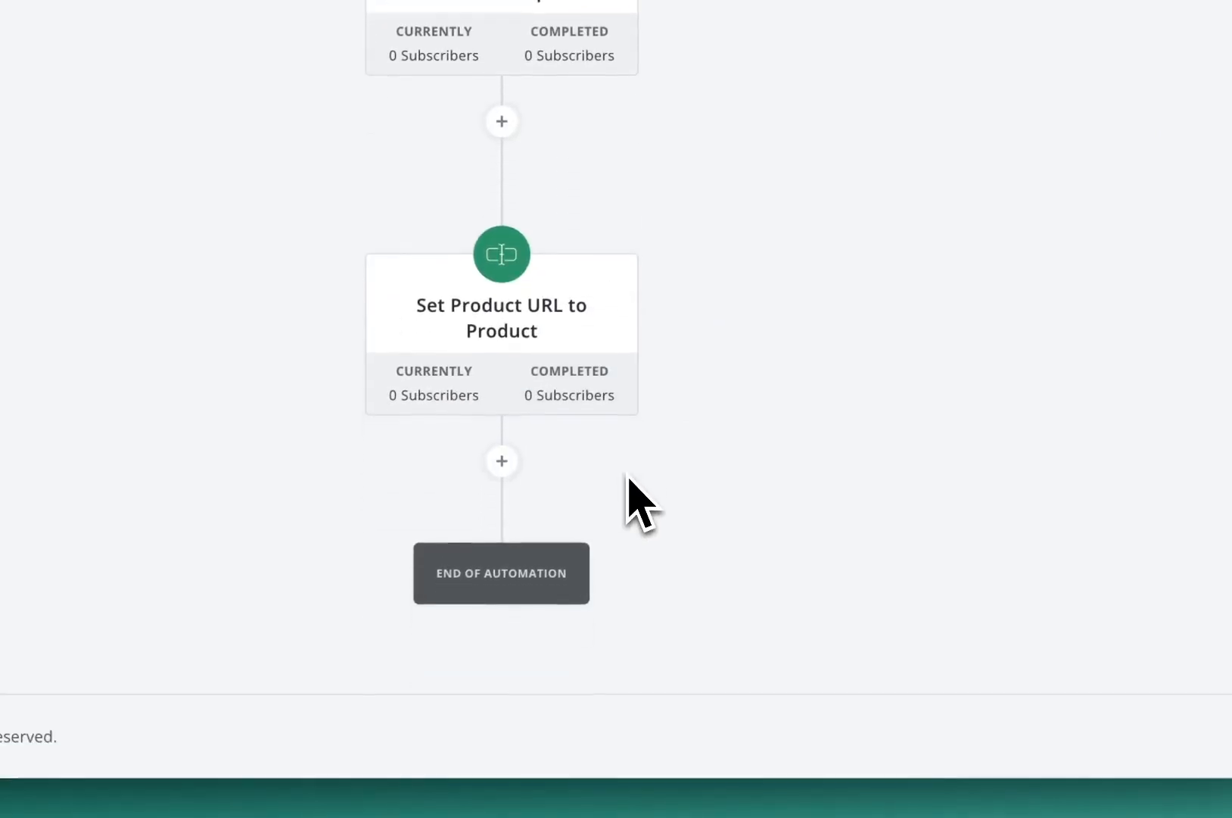
# Add an email sequence action below the Product URL step that subscribes buyers to Concierge Setup
pyautogui.click(502, 461)
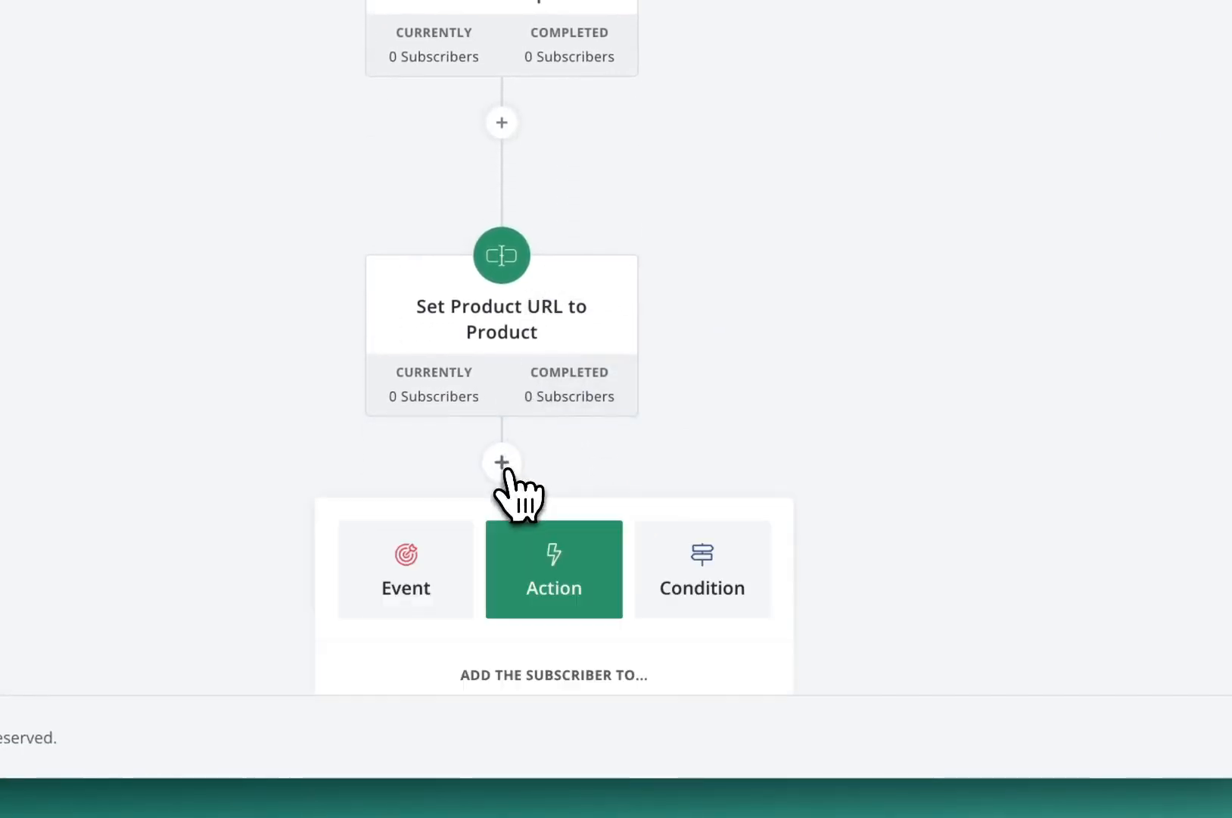
pyautogui.scroll(-3, 713, 407)
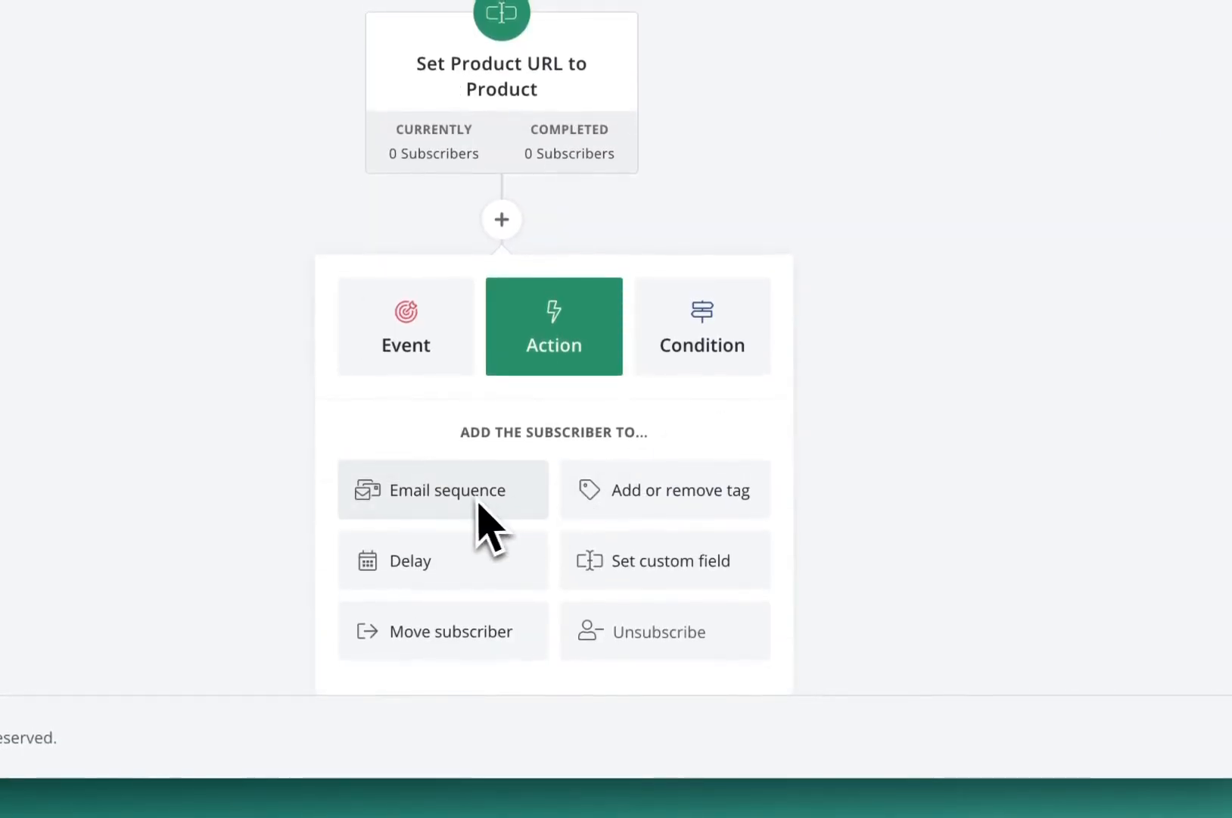
pyautogui.click(477, 495)
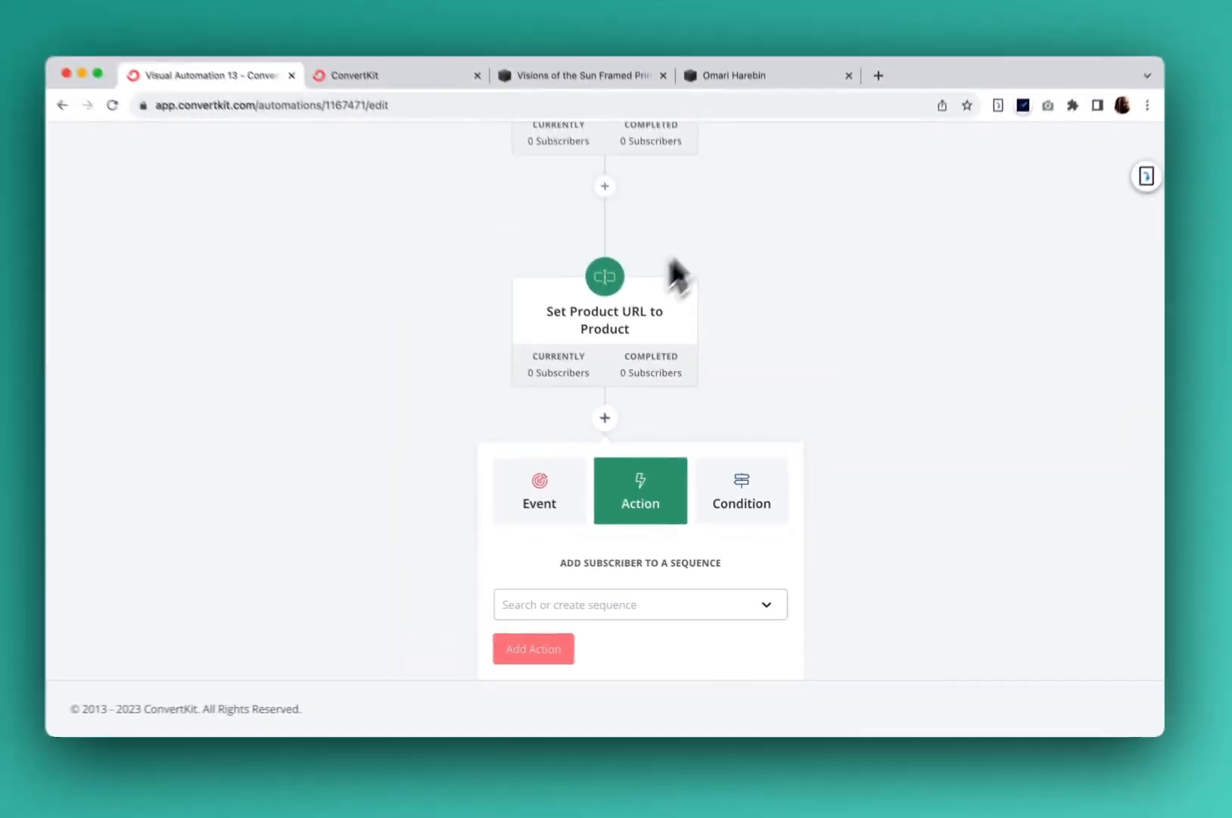
pyautogui.scroll(2, 568, 57)
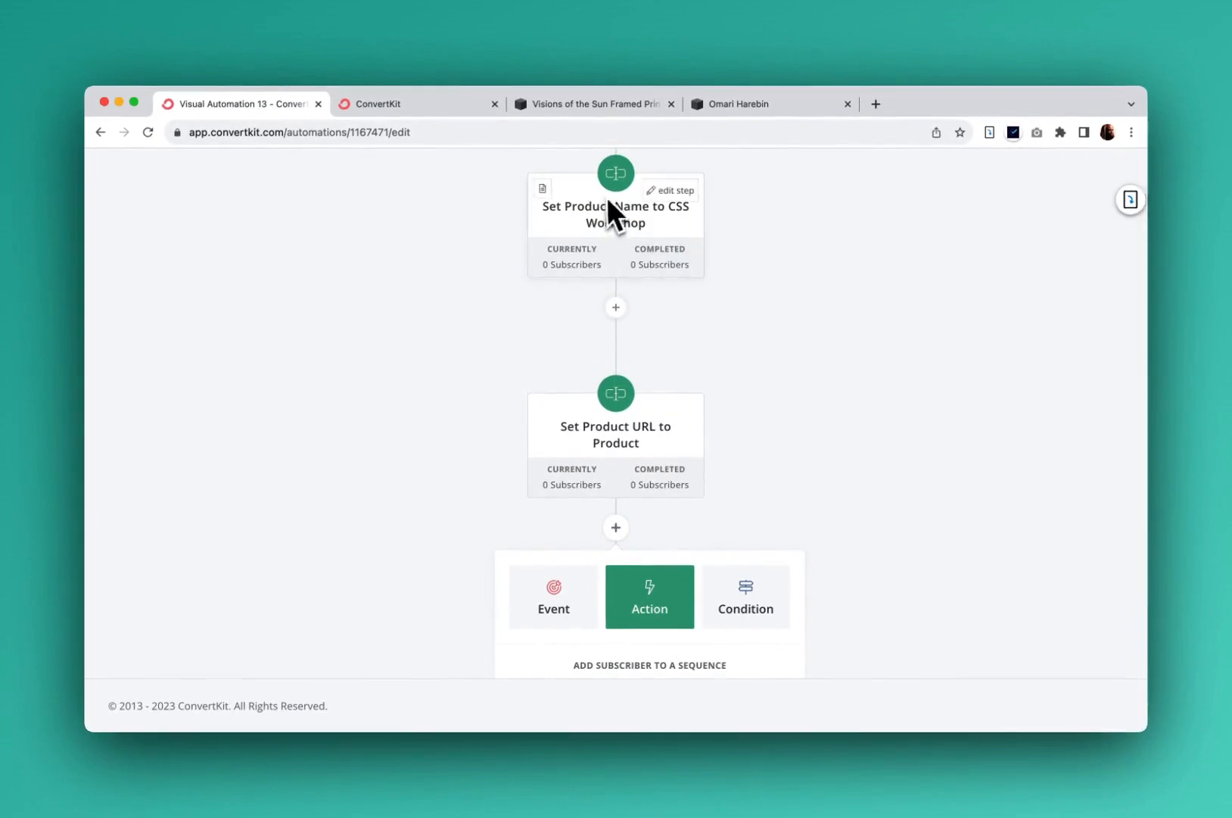
pyautogui.scroll(-2, 616, 214)
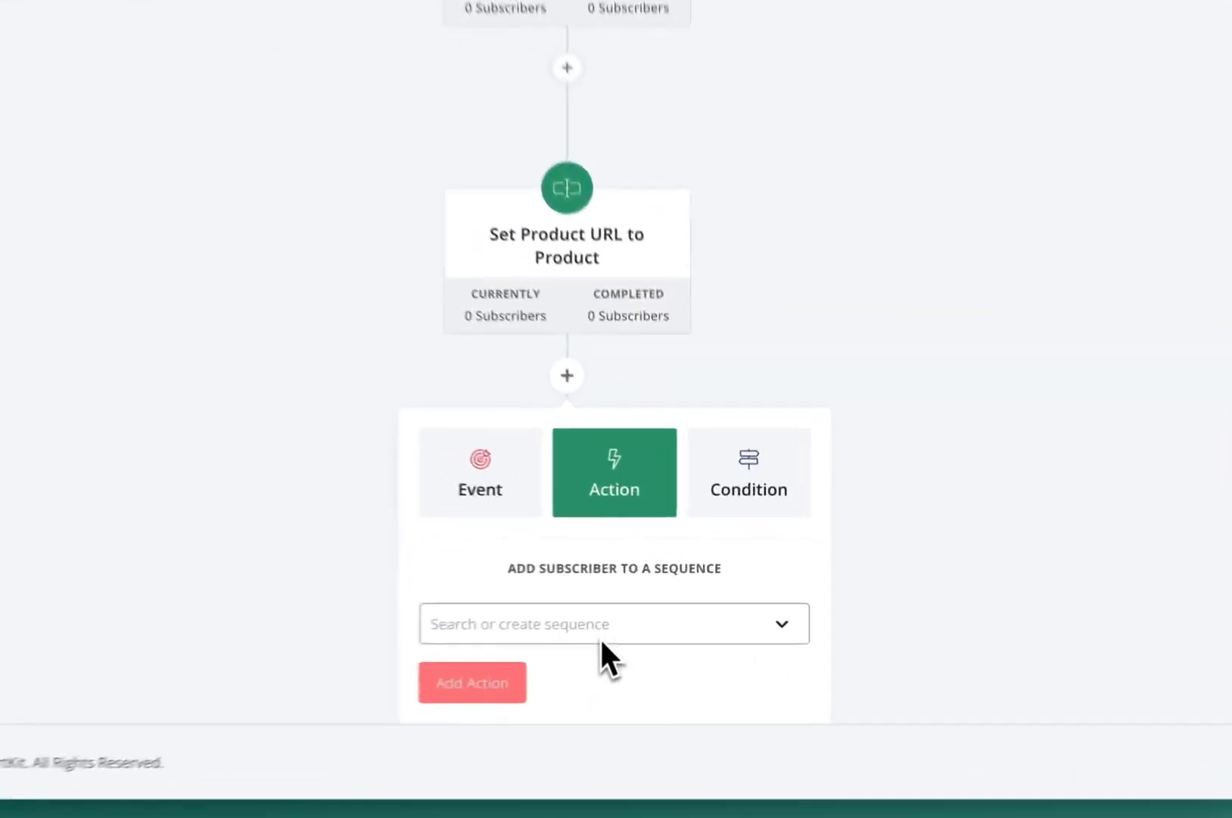
pyautogui.click(601, 636)
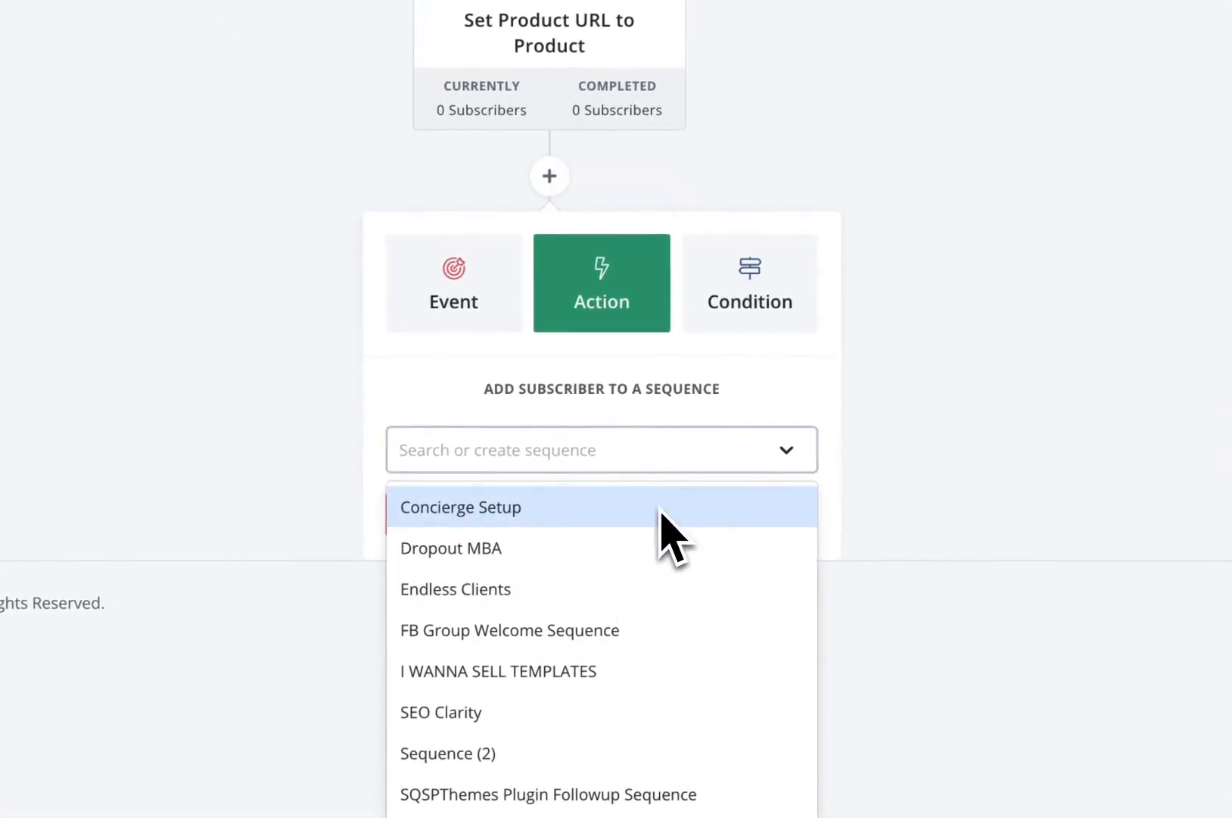
pyautogui.scroll(-3, 660, 514)
pyautogui.scroll(3, 650, 590)
pyautogui.click(573, 523)
pyautogui.click(487, 523)
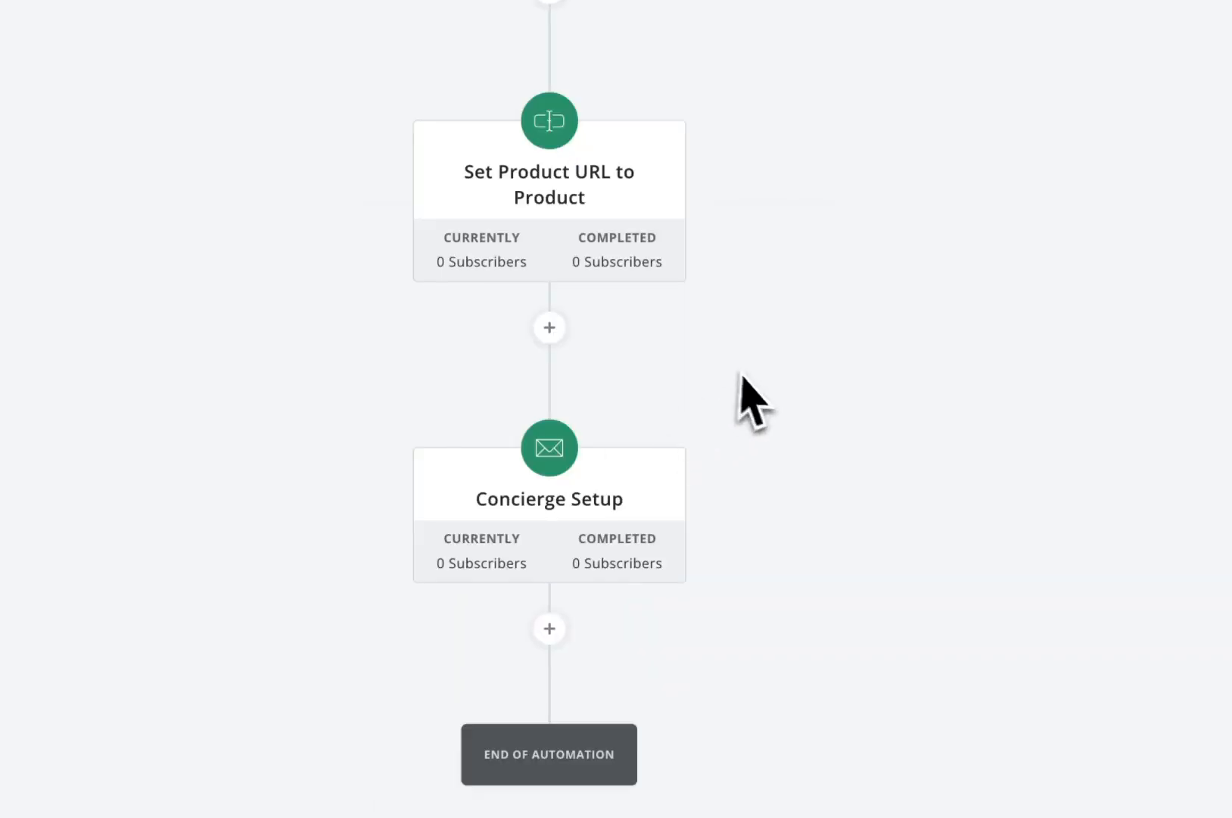
# Open the Concierge Setup step to view the sequence's email content
pyautogui.scroll(-2, 726, 374)
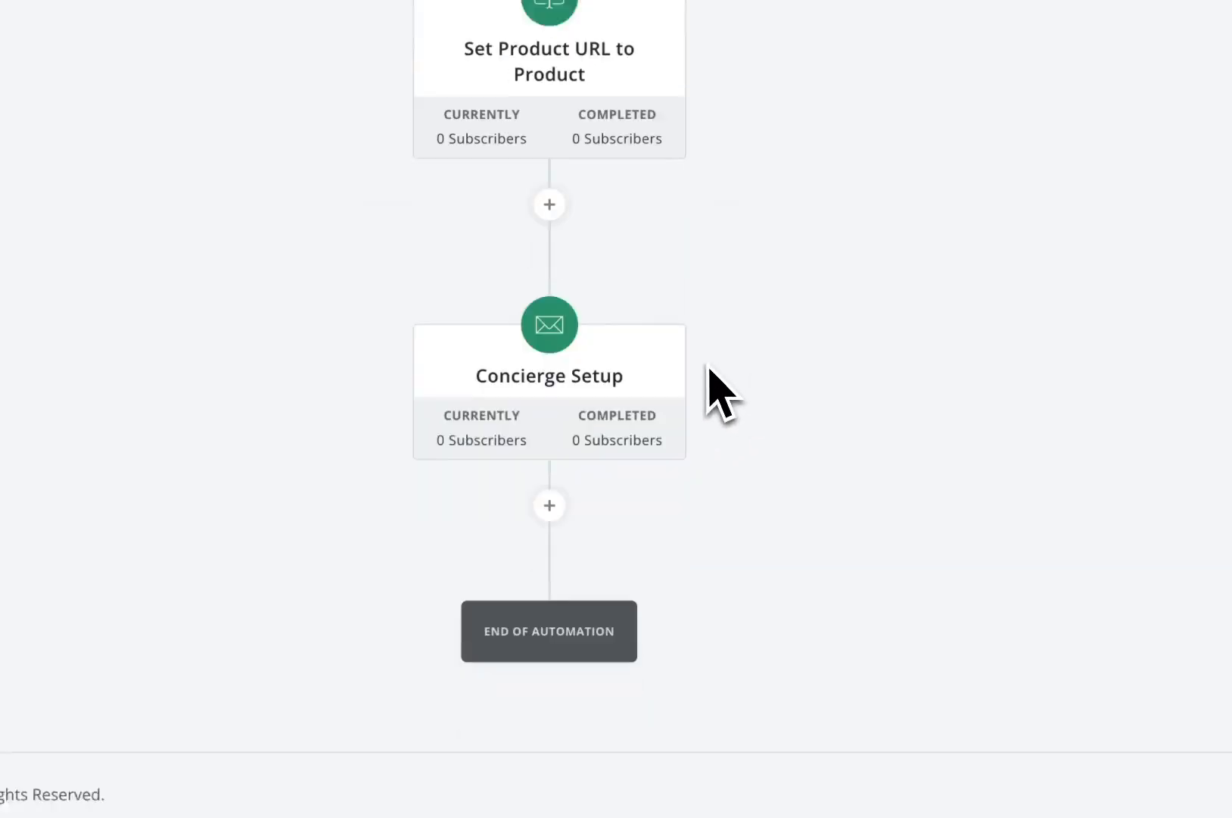
pyautogui.click(565, 371)
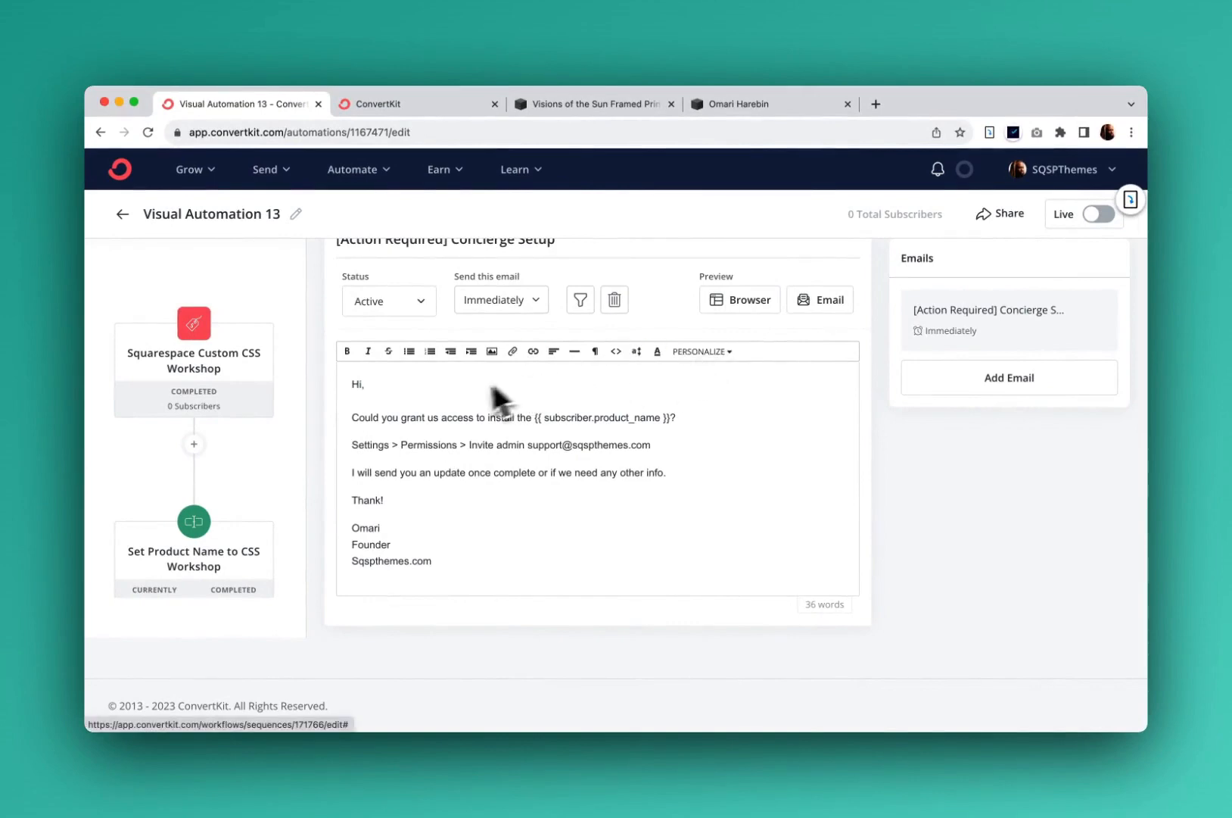
# Add a second email to the Concierge Setup sequence with the subject line "Hey quick question"
pyautogui.scroll(-5, 212, 531)
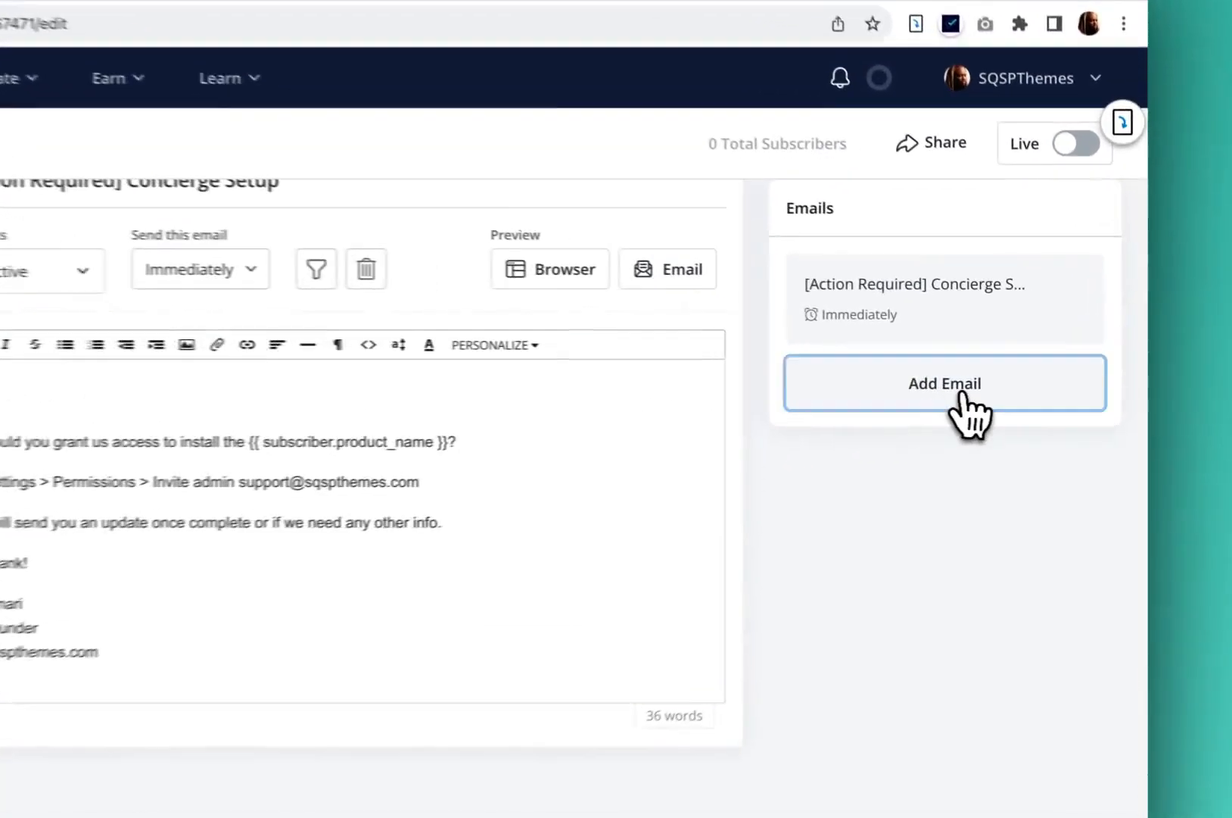
pyautogui.click(1018, 382)
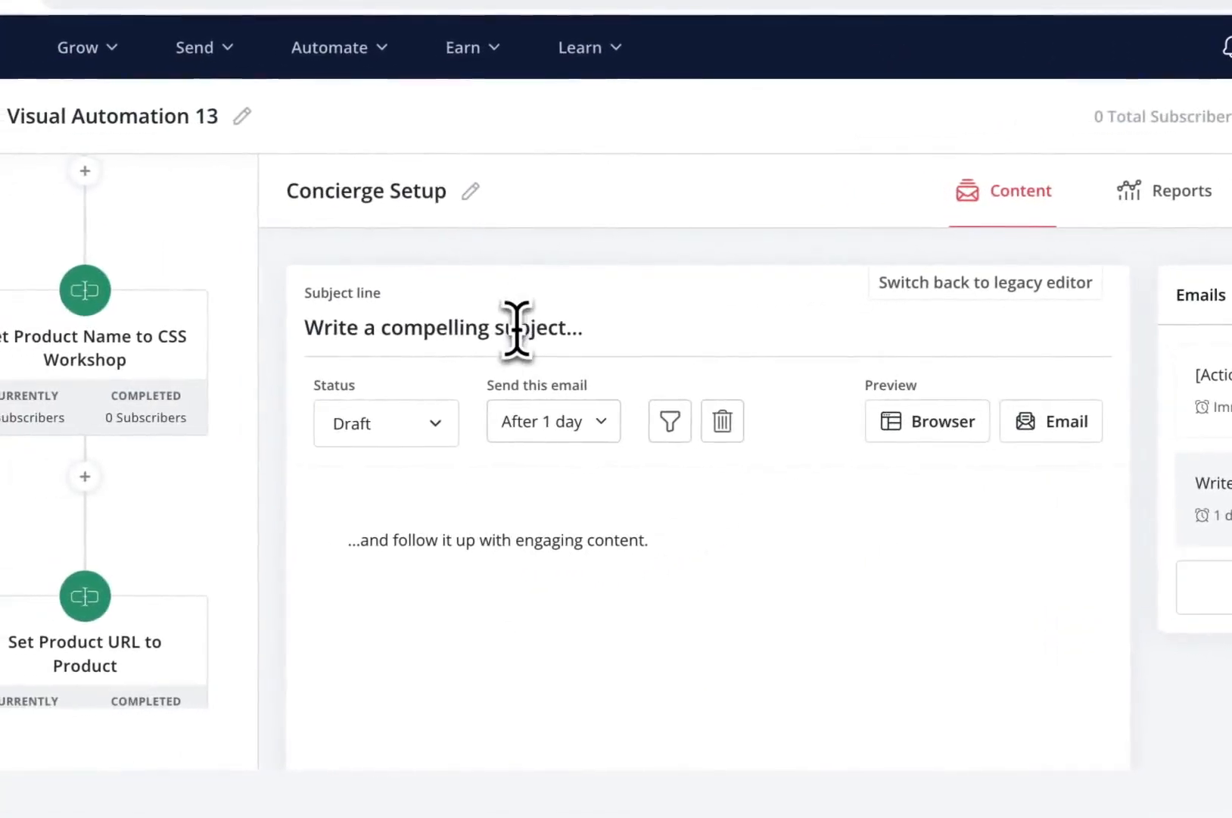
pyautogui.moveTo(530, 330); pyautogui.dragTo(198, 357)
pyautogui.write('Hey')
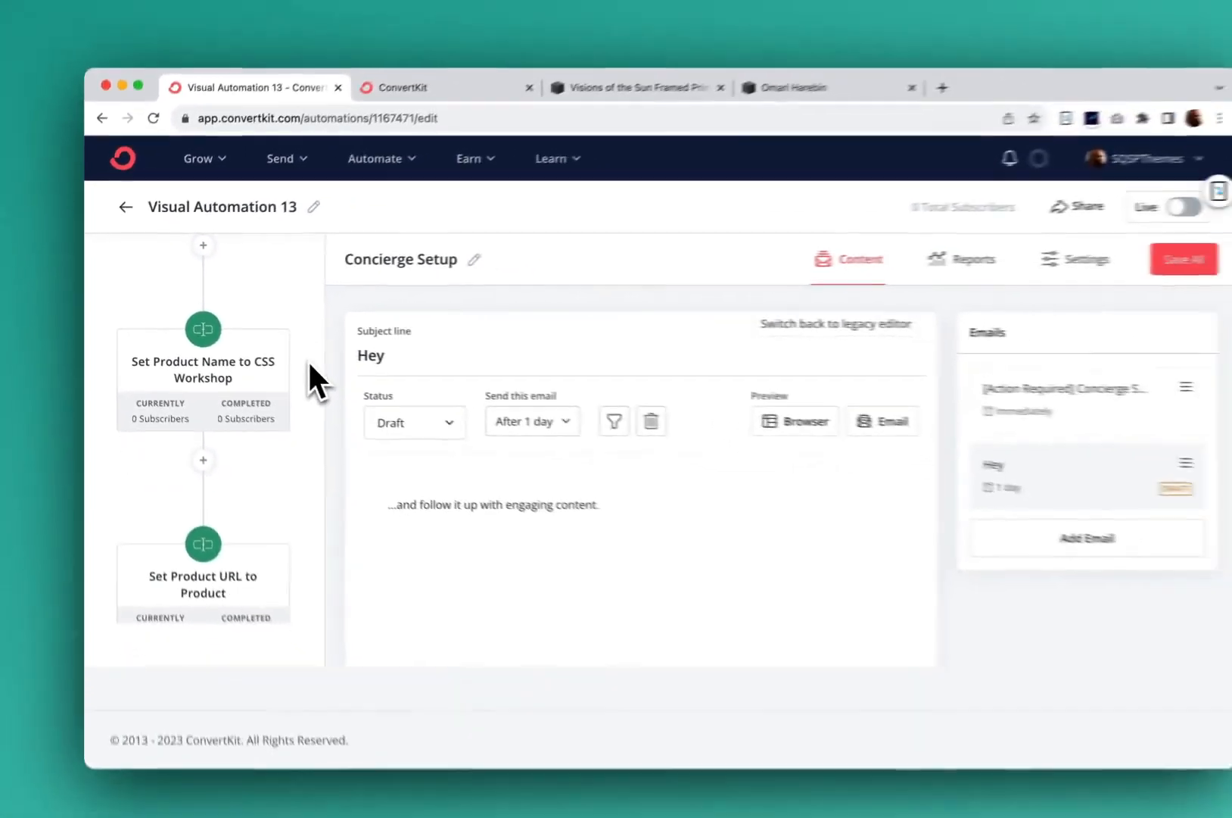
pyautogui.write(' quick ')
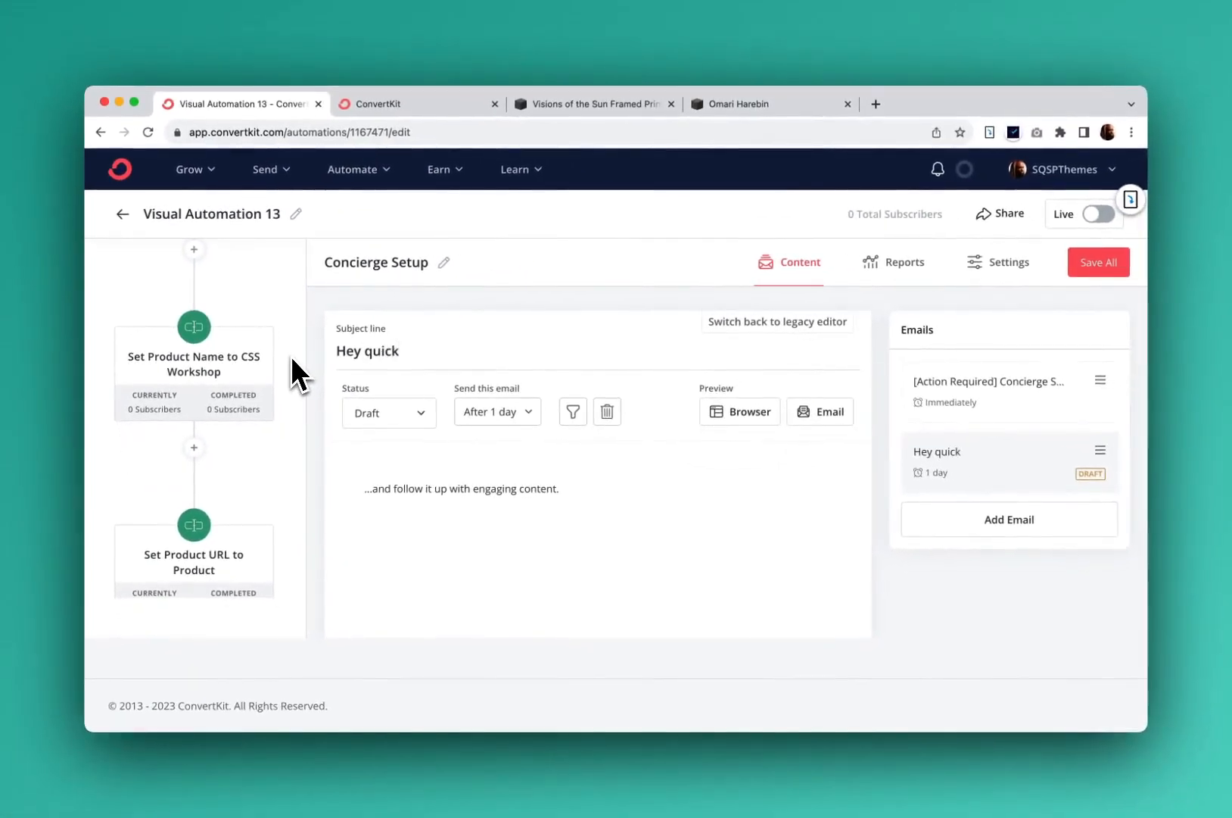
pyautogui.write('question')
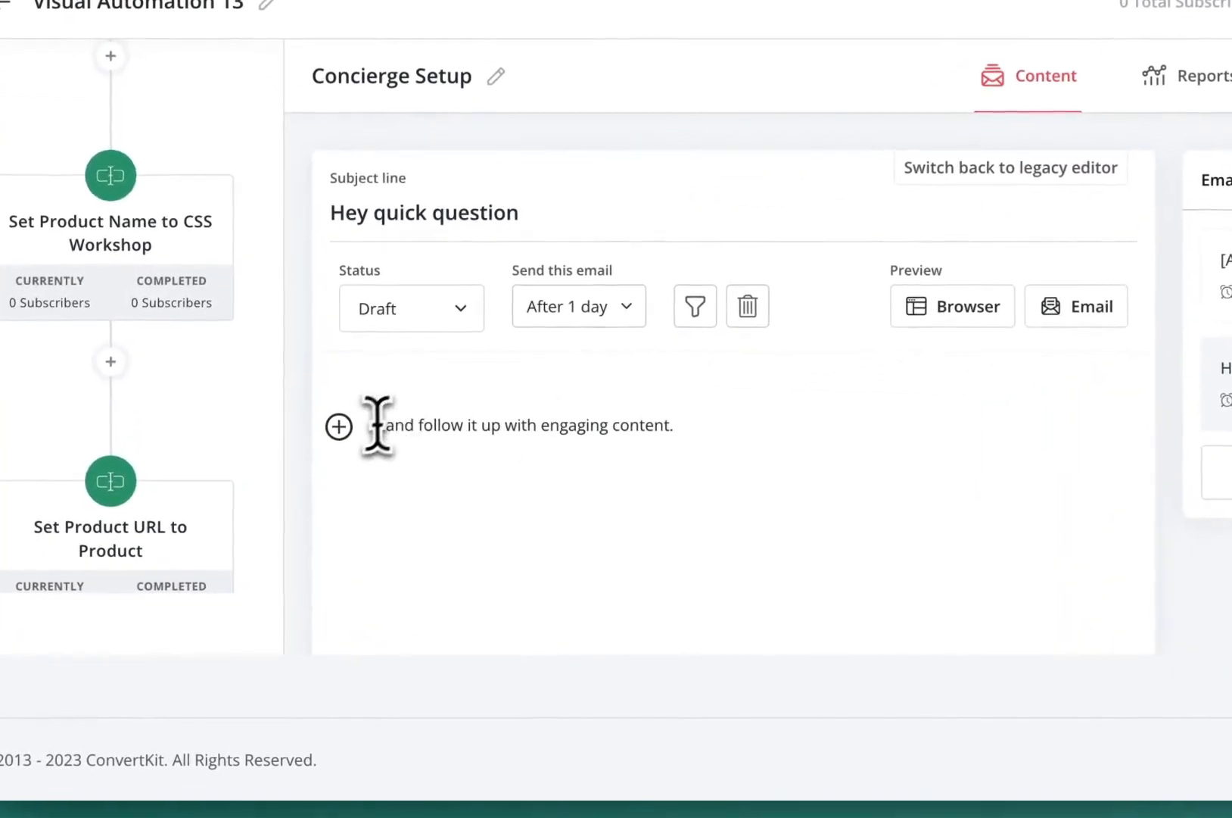
# Insert the Product URL subscriber custom field on a new line above the placeholder text in the email body
pyautogui.click(377, 425)
pyautogui.press('Return')
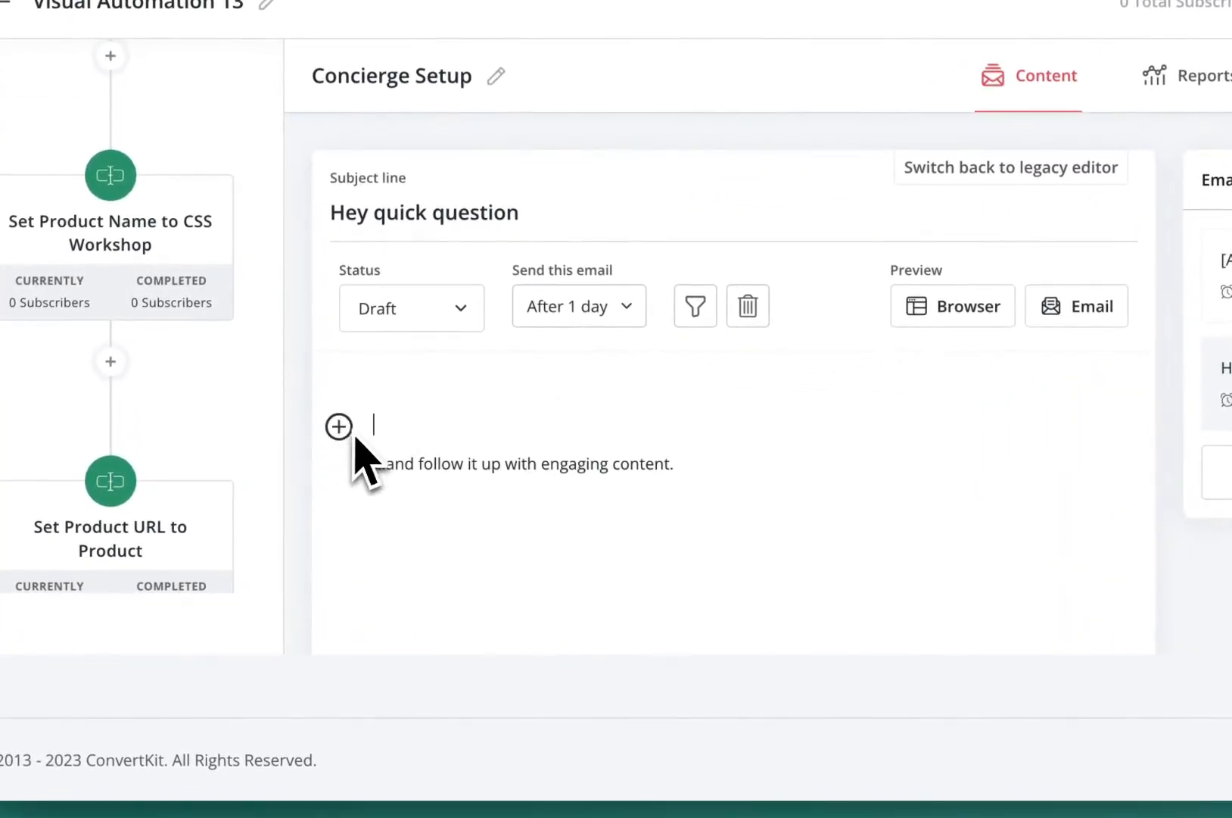
pyautogui.click(344, 429)
pyautogui.scroll(-3, 385, 517)
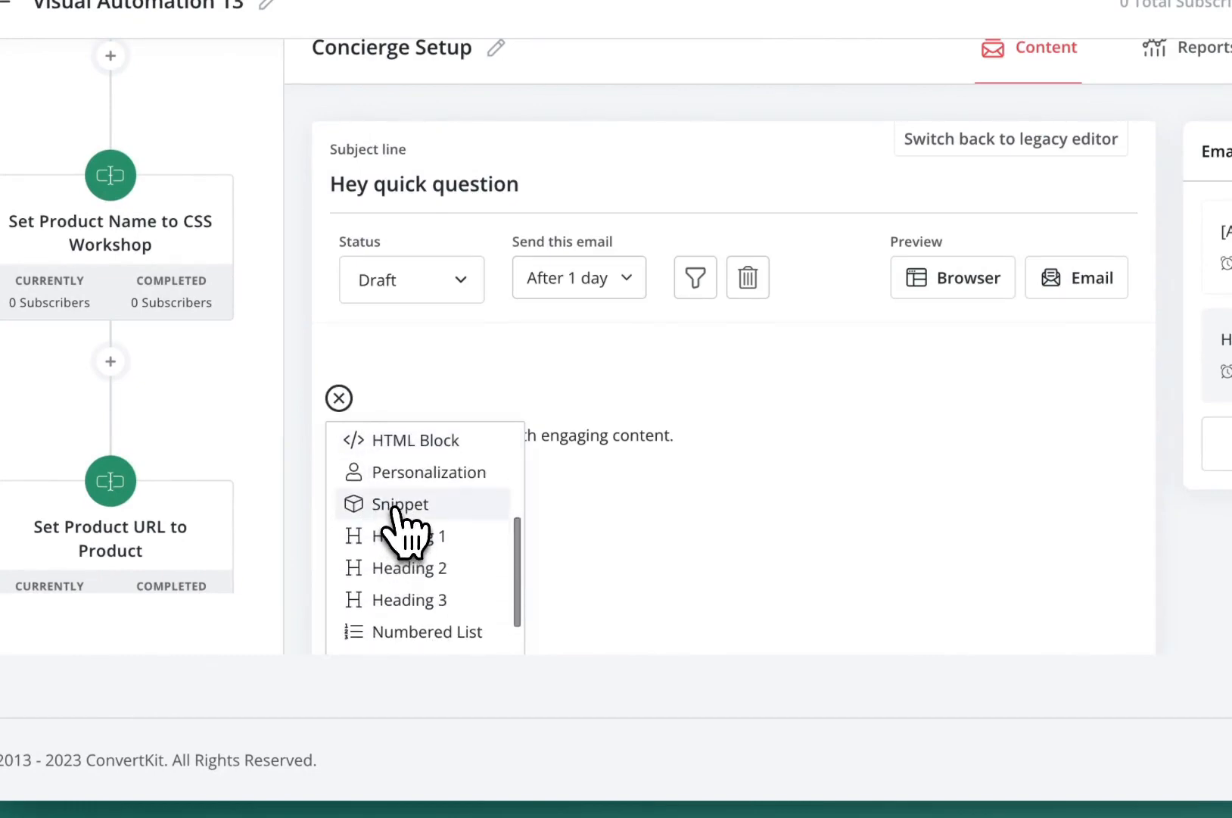
pyautogui.click(399, 475)
pyautogui.scroll(-2, 750, 492)
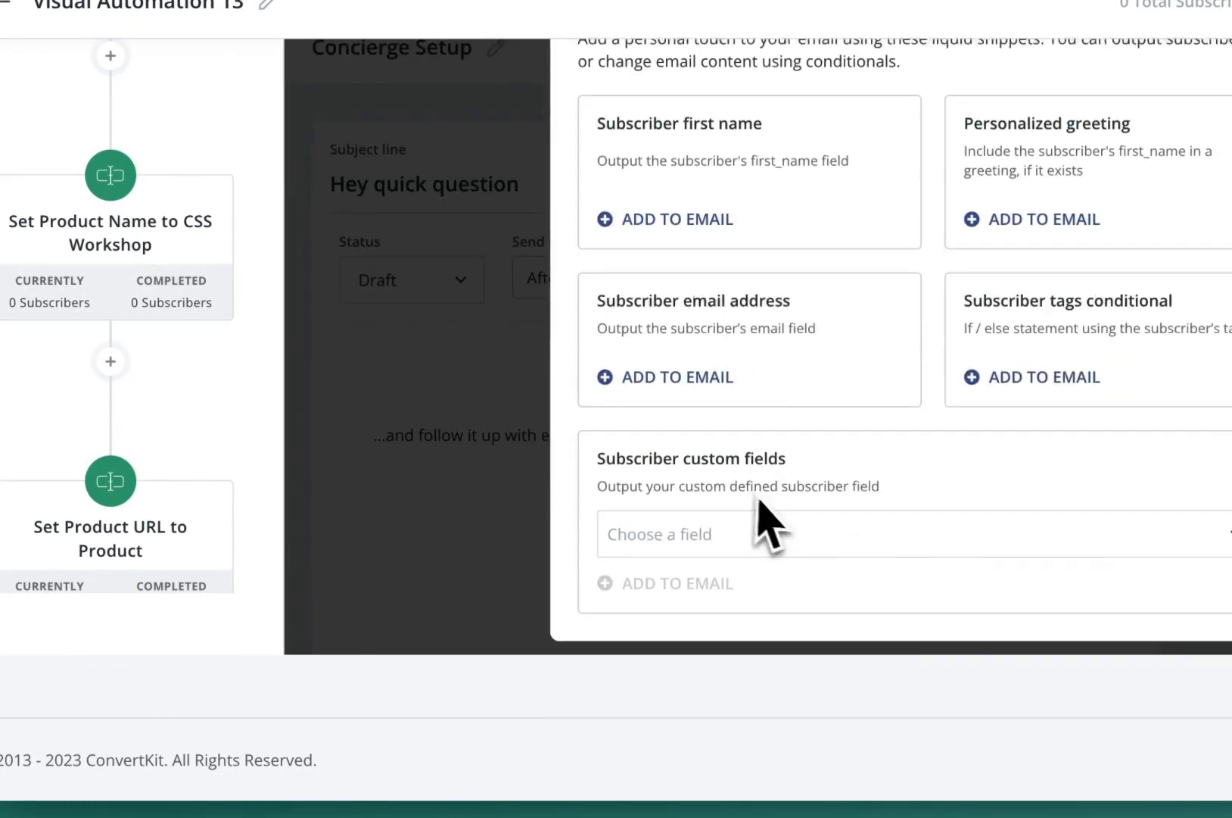
pyautogui.click(773, 505)
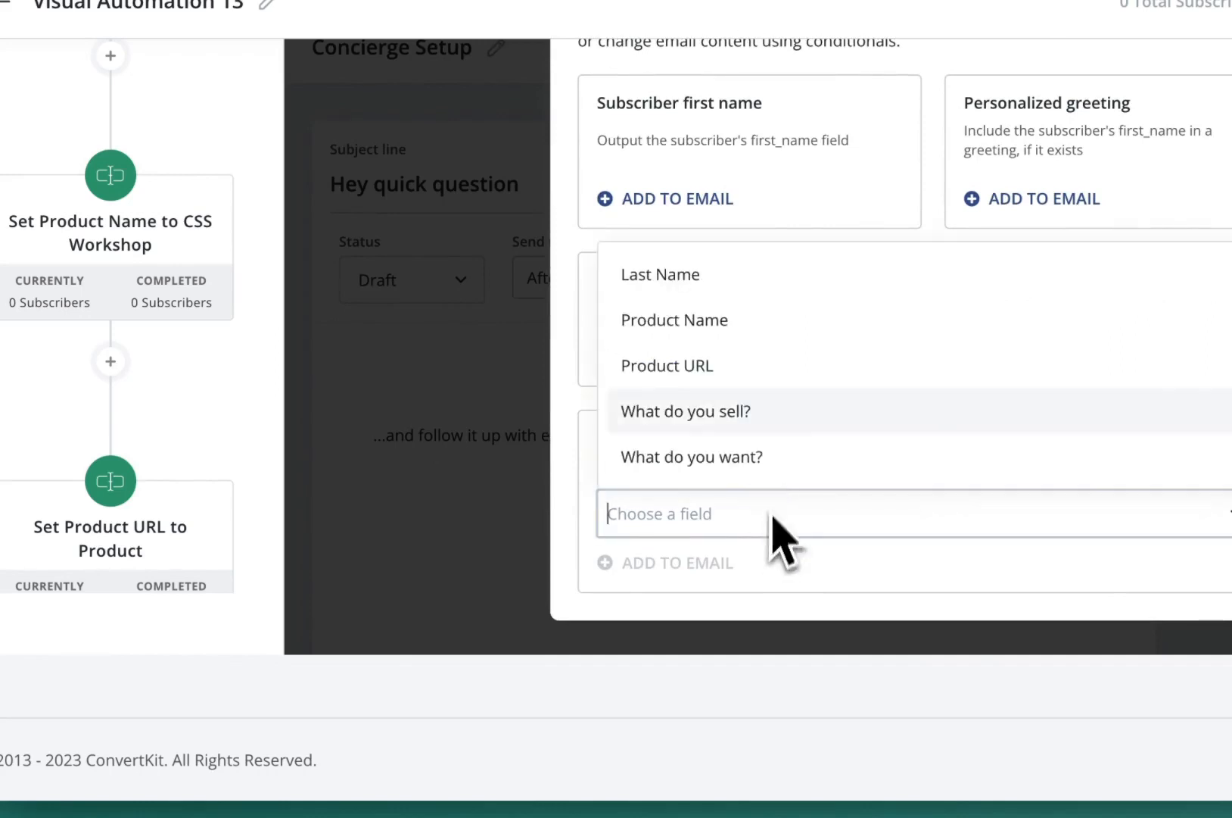
pyautogui.click(727, 366)
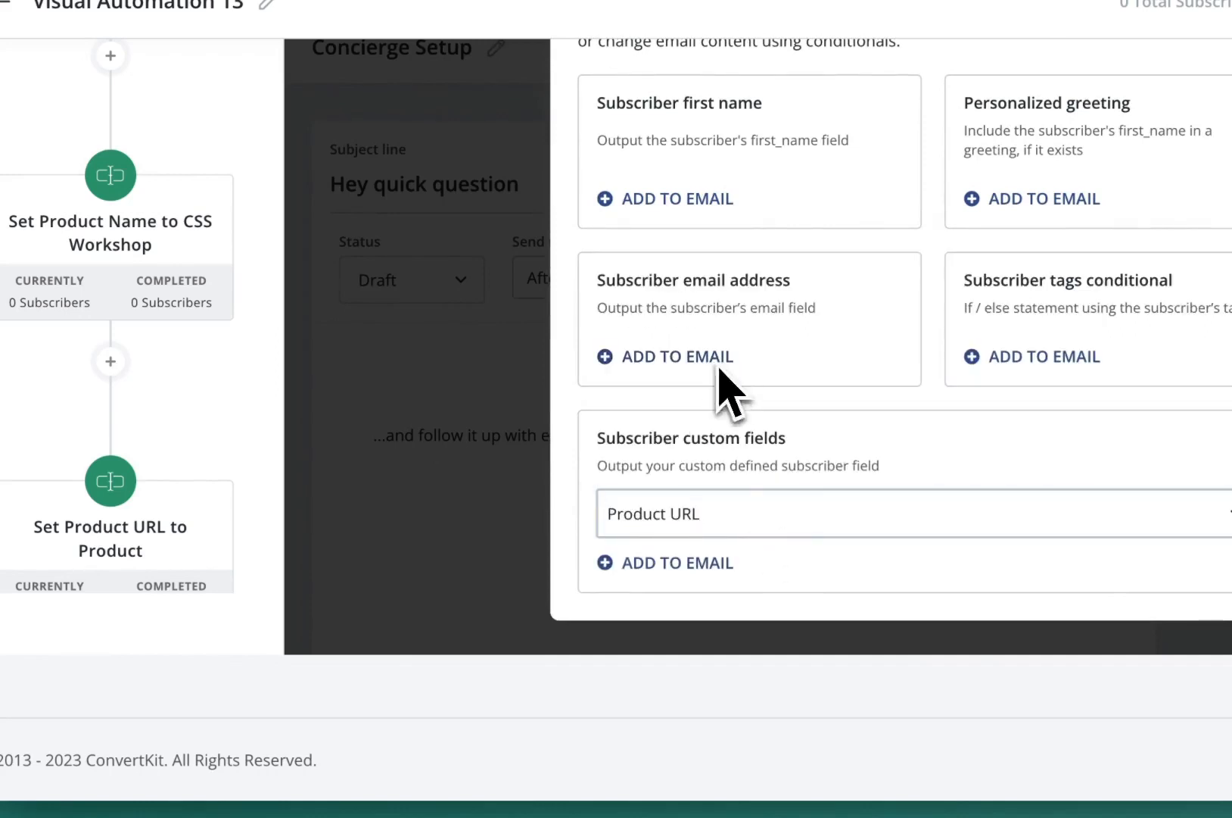
pyautogui.click(690, 566)
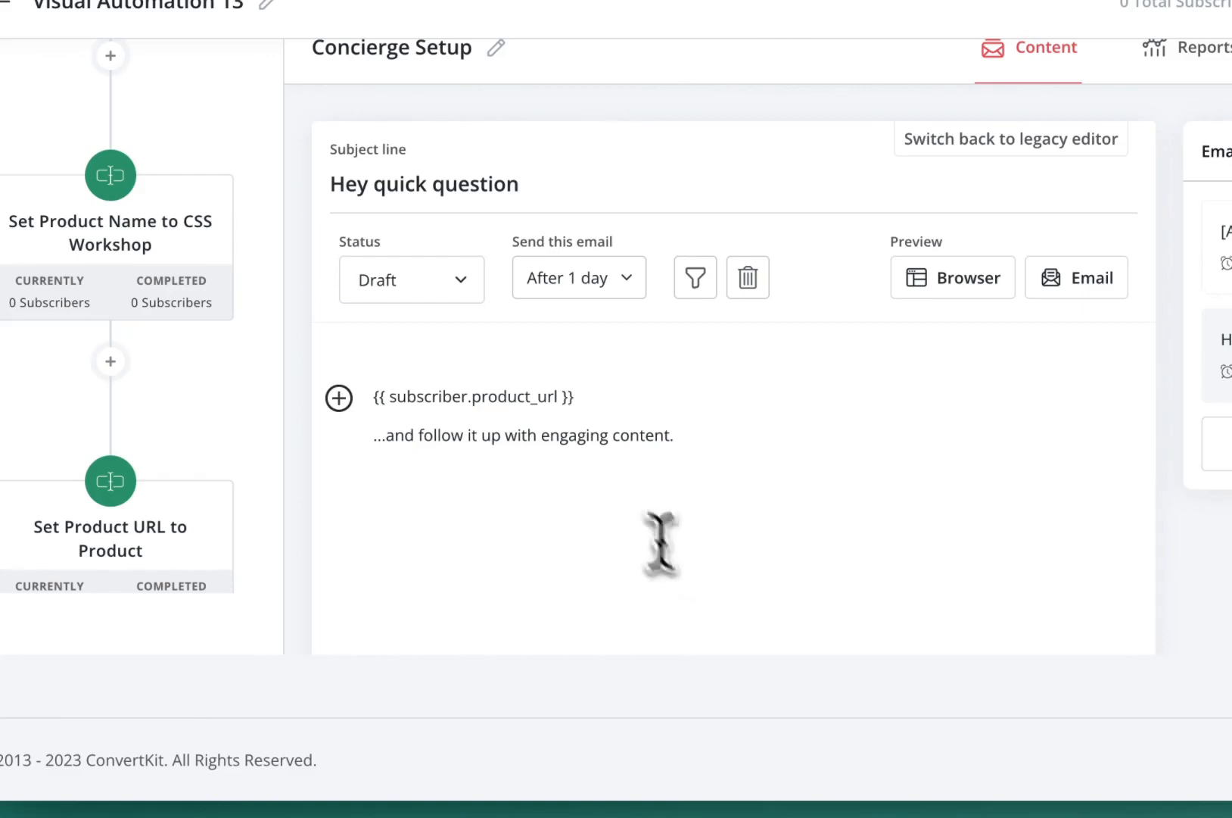
# Write "Hey do you mind going here and leaving a review ->" before the product URL field and add an empty line below it
pyautogui.press('Home')
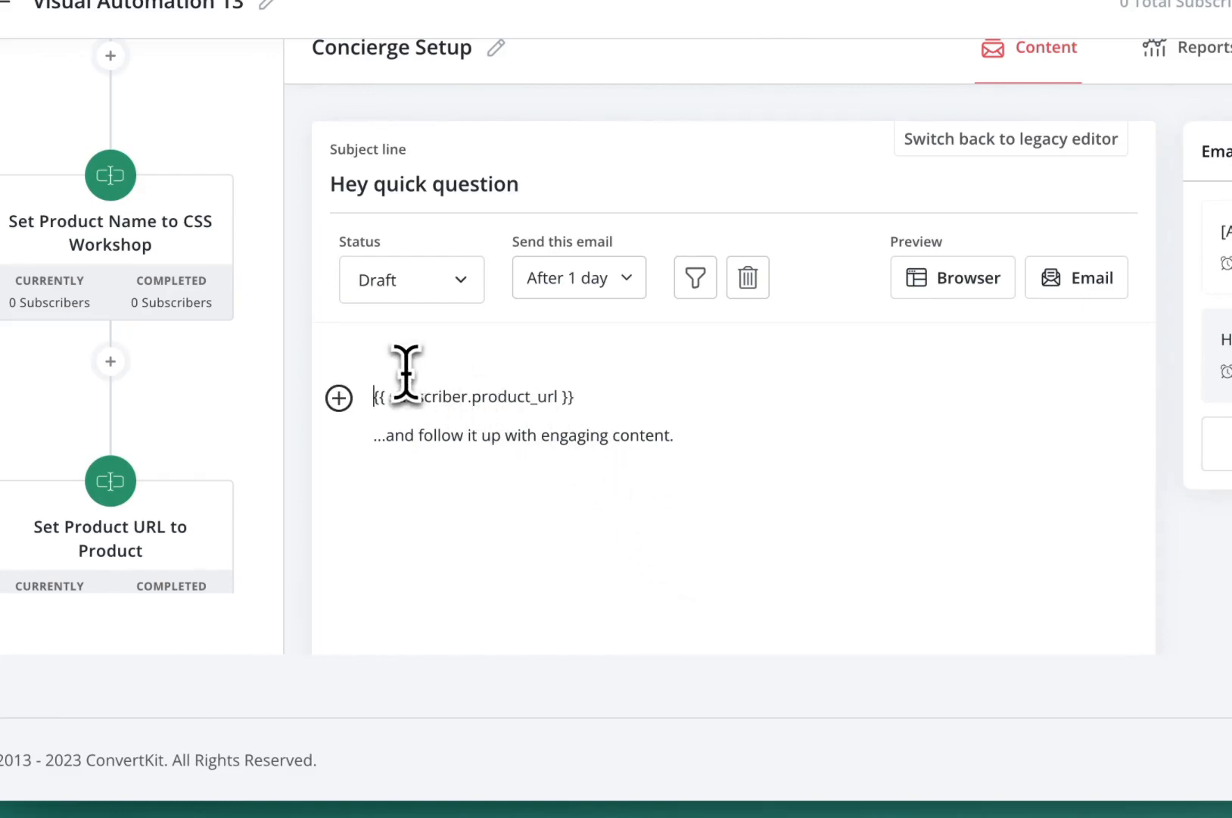
pyautogui.write('Hey do you mind ')
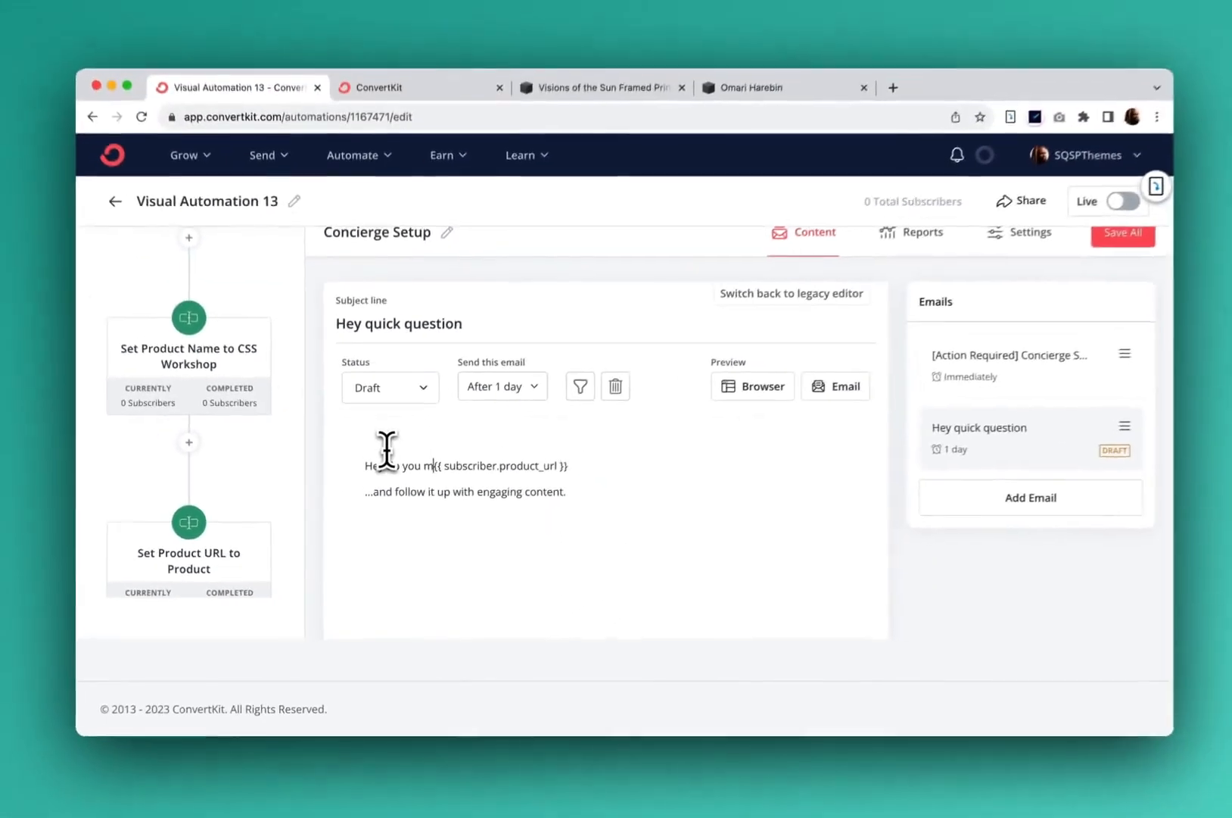
pyautogui.write('go')
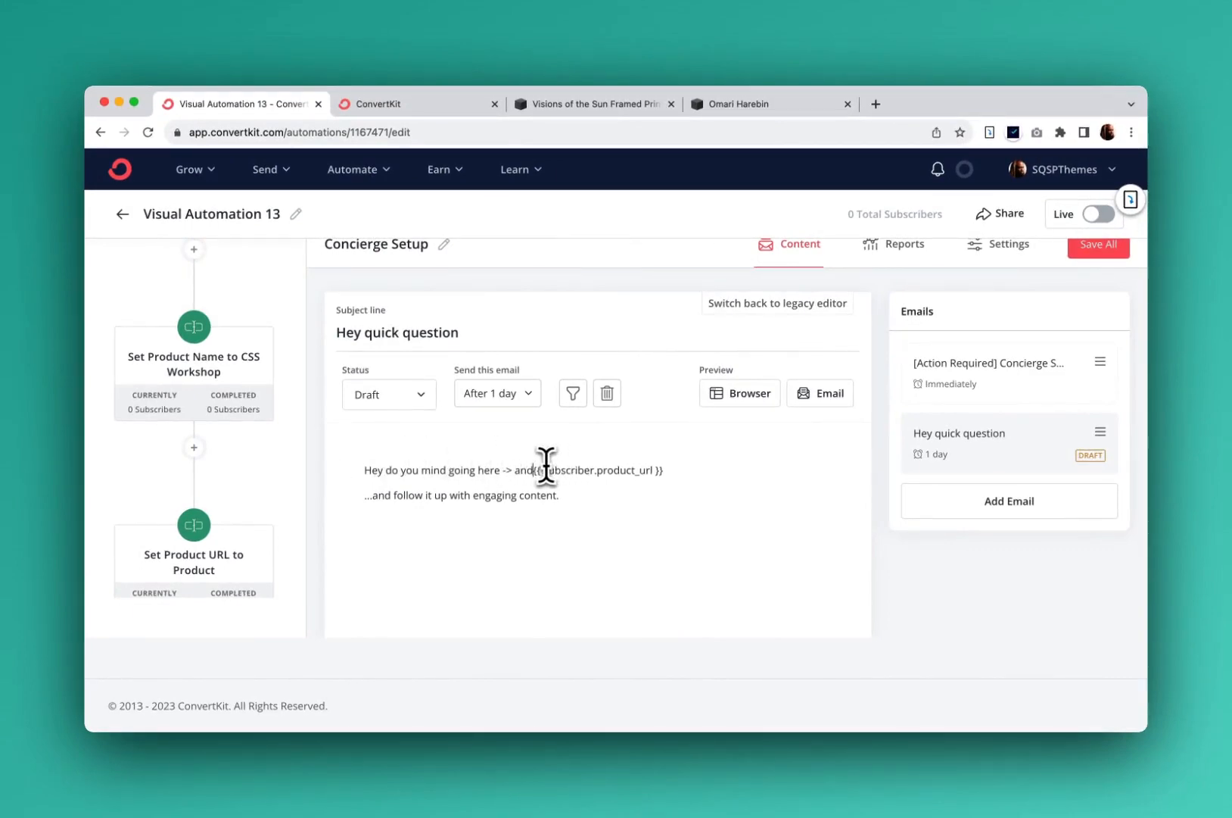
pyautogui.write('ing here ')
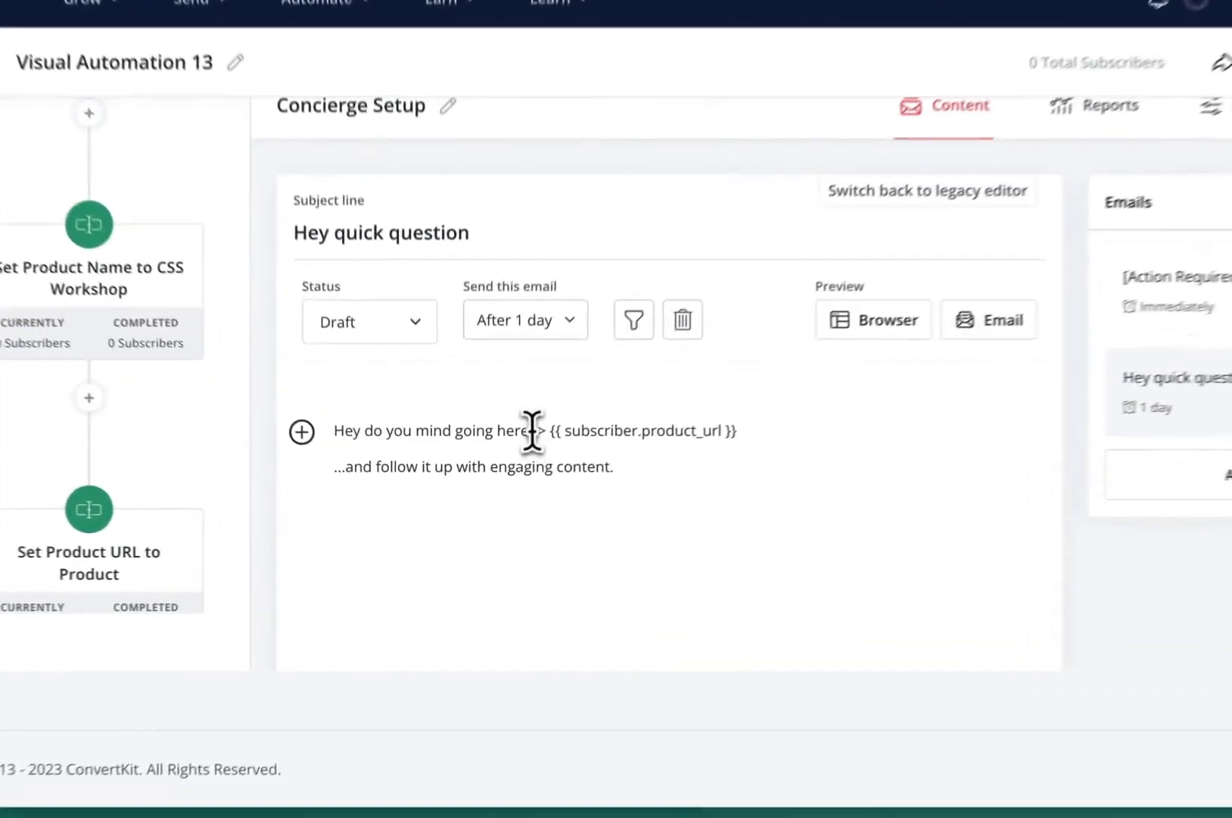
pyautogui.write('and leaving a')
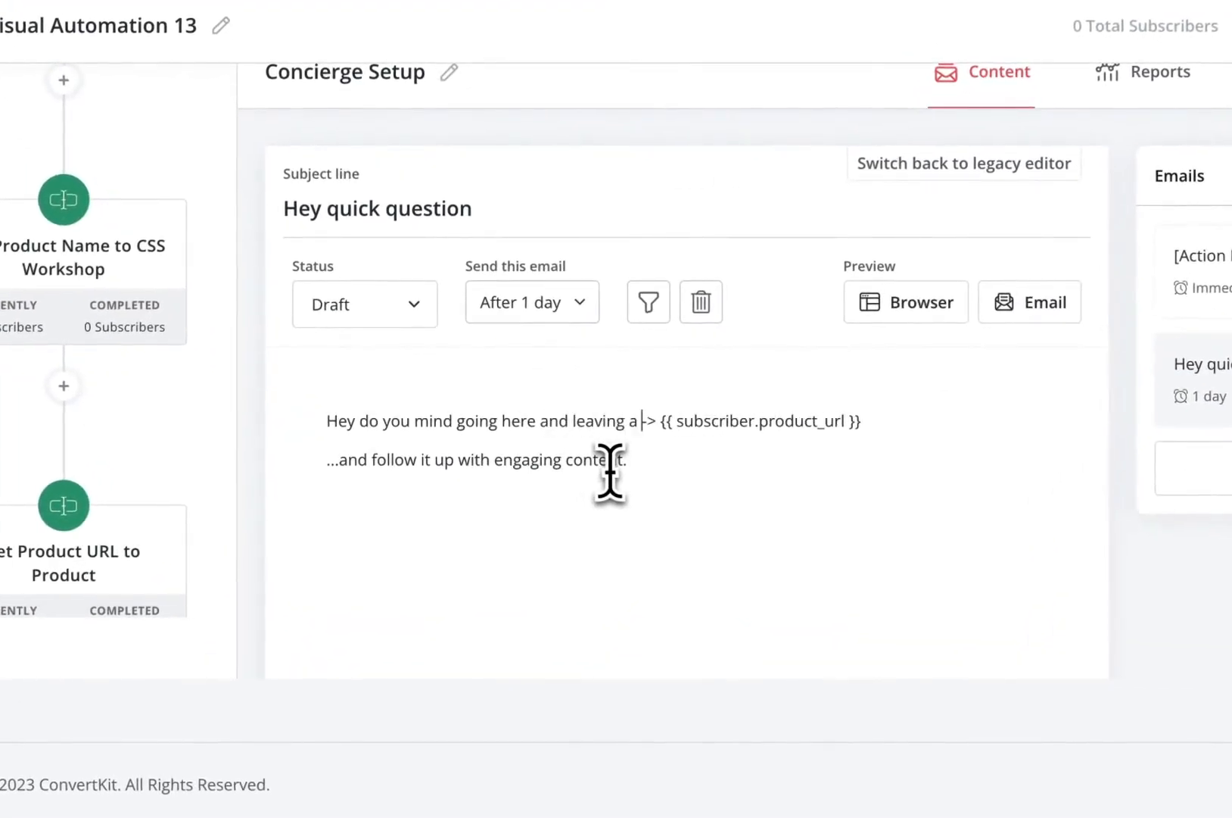
pyautogui.write(' review')
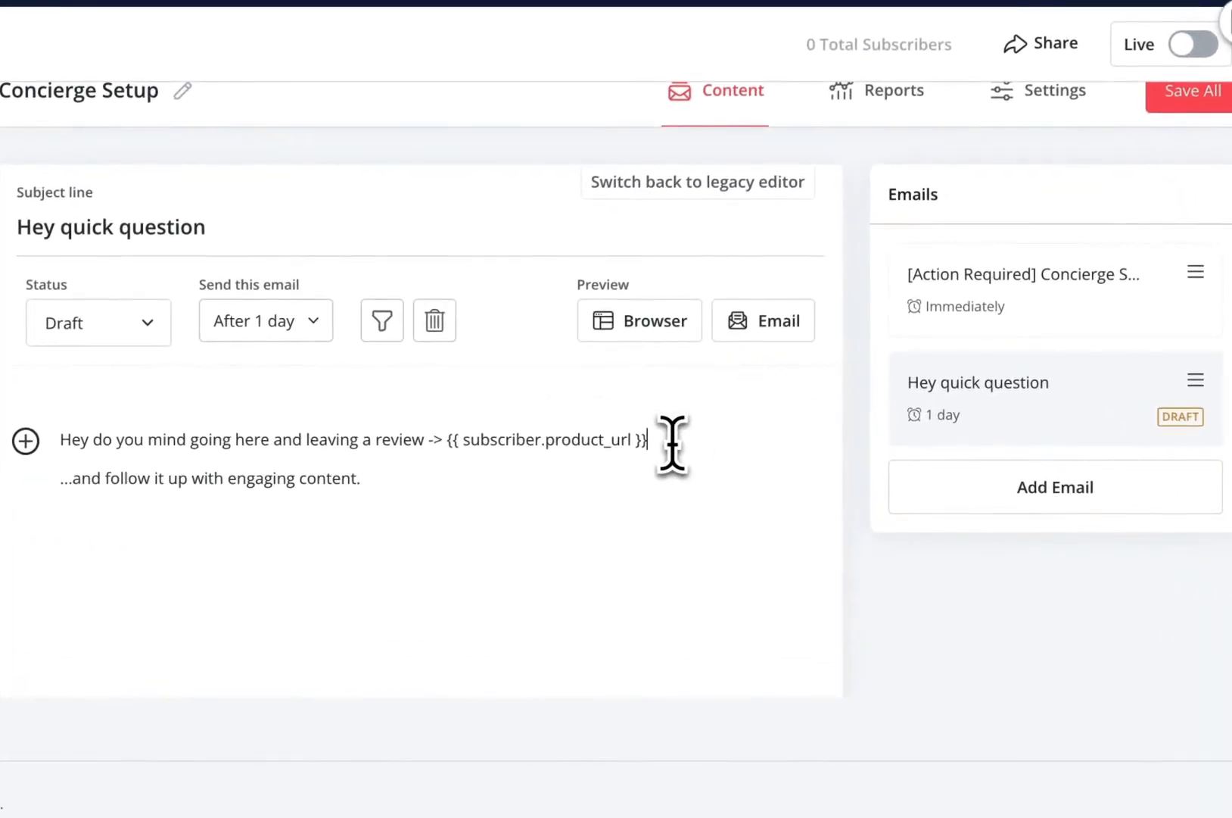
pyautogui.press('Return')
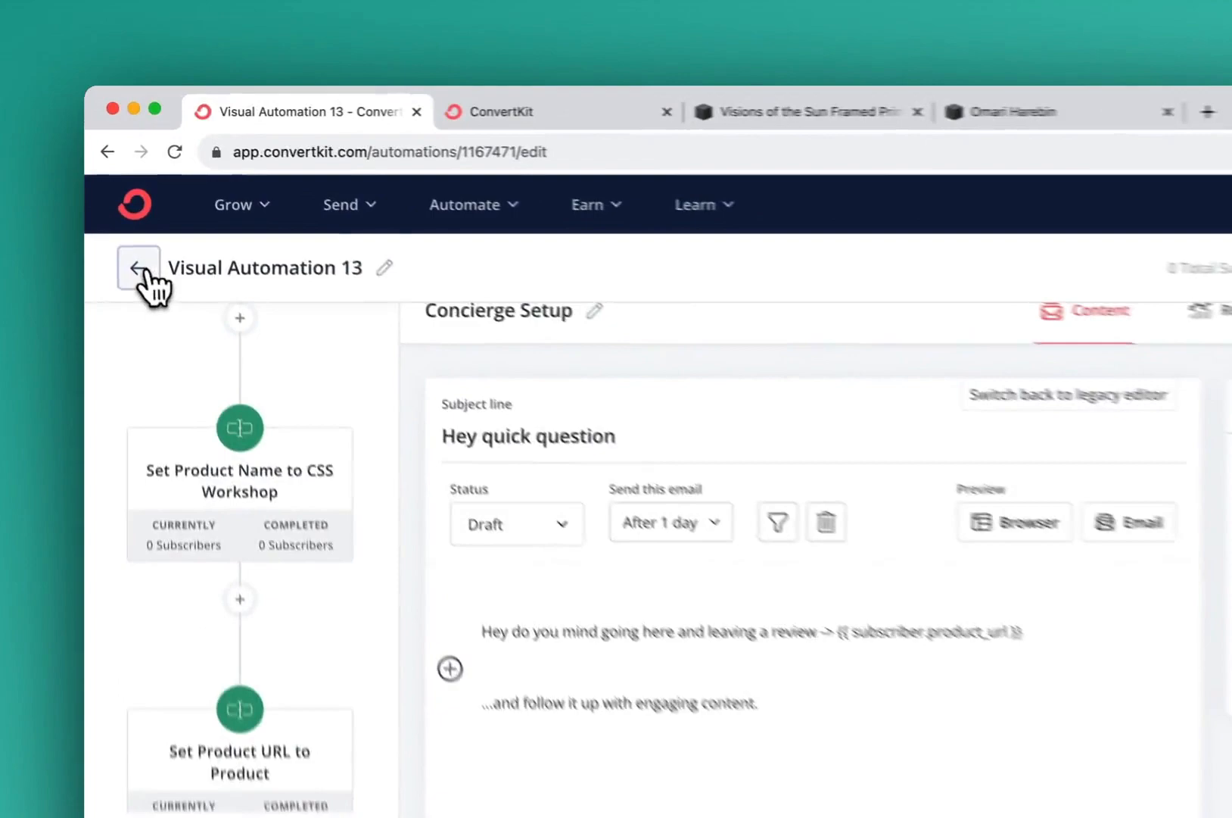
# Open the Product Tag -> Review Seq - 3 automation from the automations list and examine how its plugin branches lead into the follow-up sequence
pyautogui.click(122, 214)
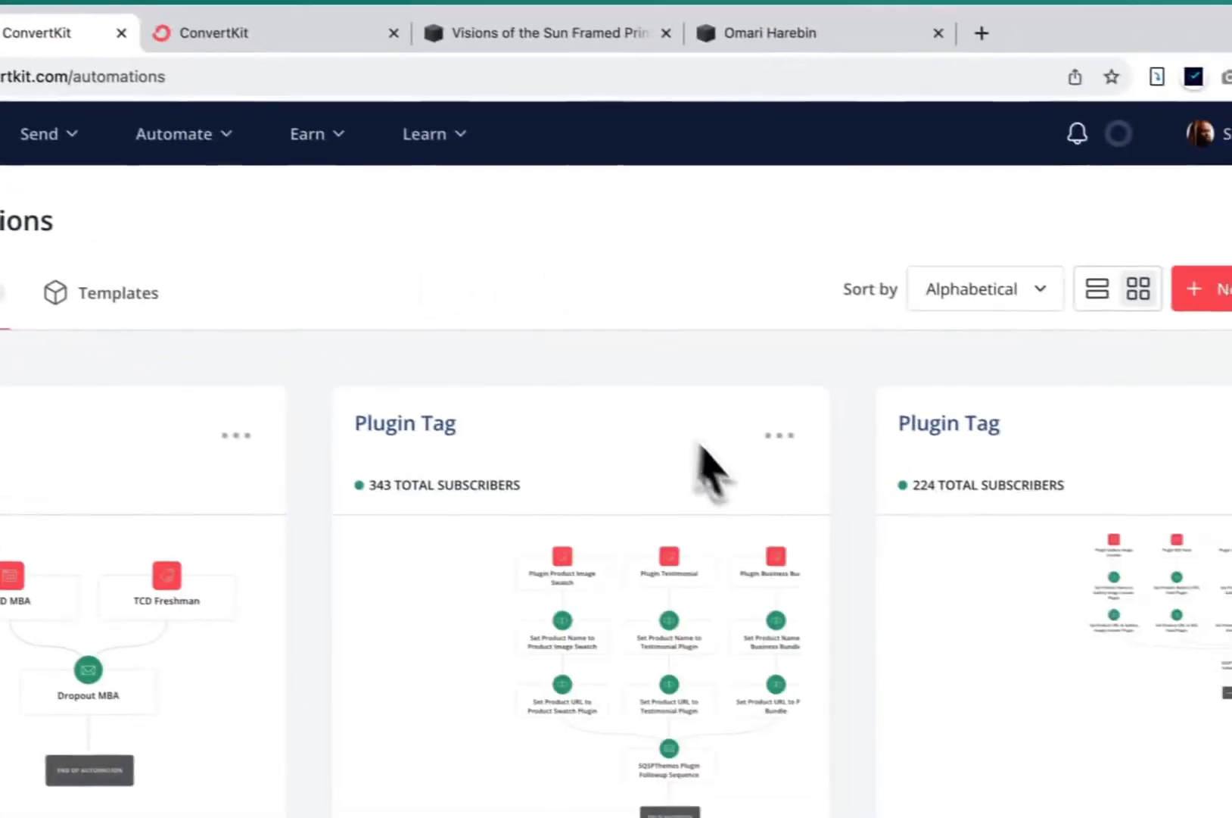
pyautogui.scroll(-15, 699, 445)
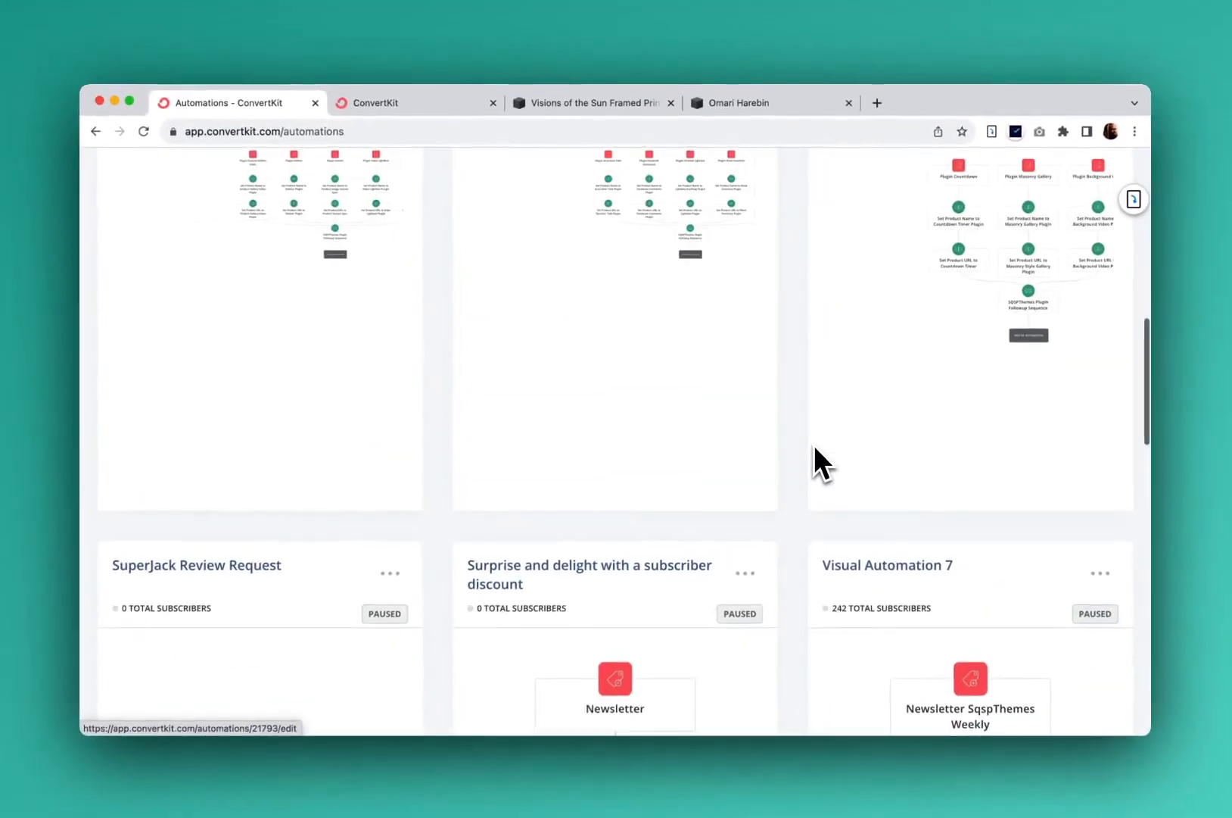
pyautogui.scroll(4, 814, 445)
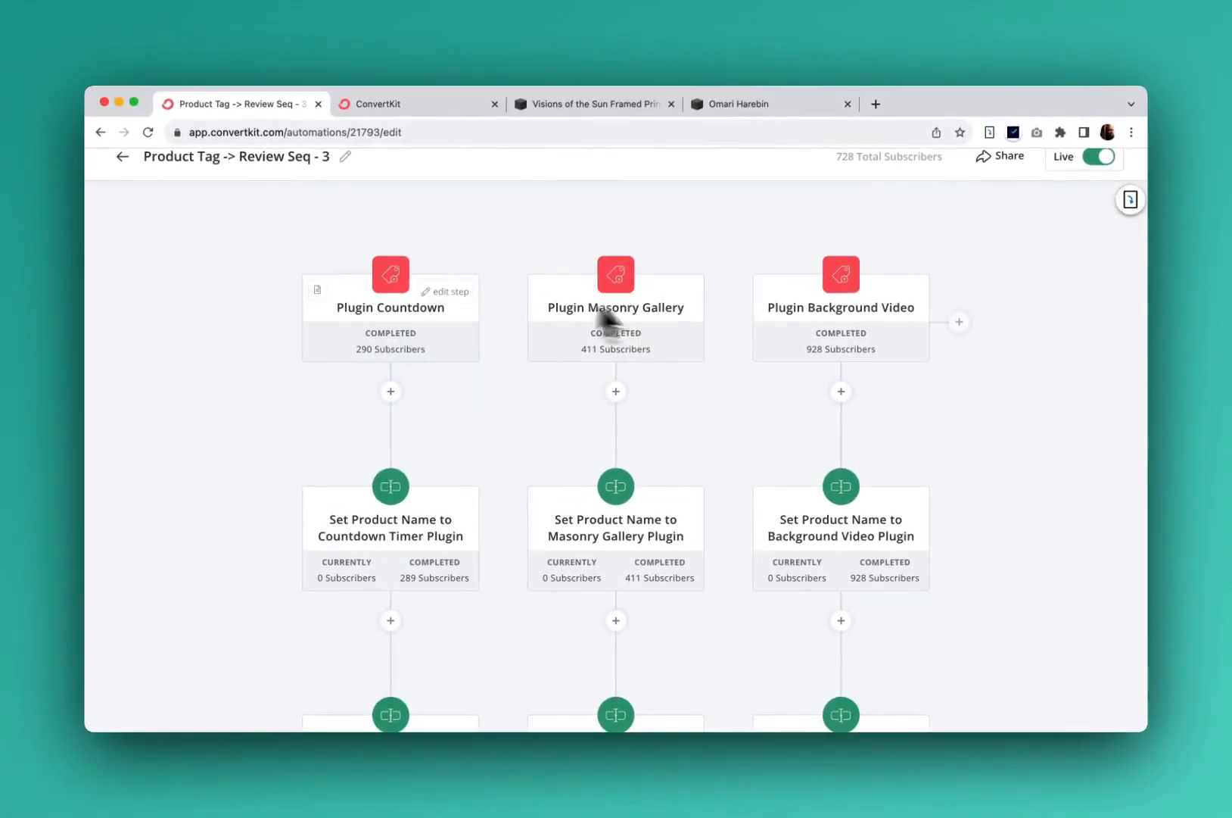
pyautogui.scroll(-2, 602, 382)
pyautogui.scroll(-5, 605, 386)
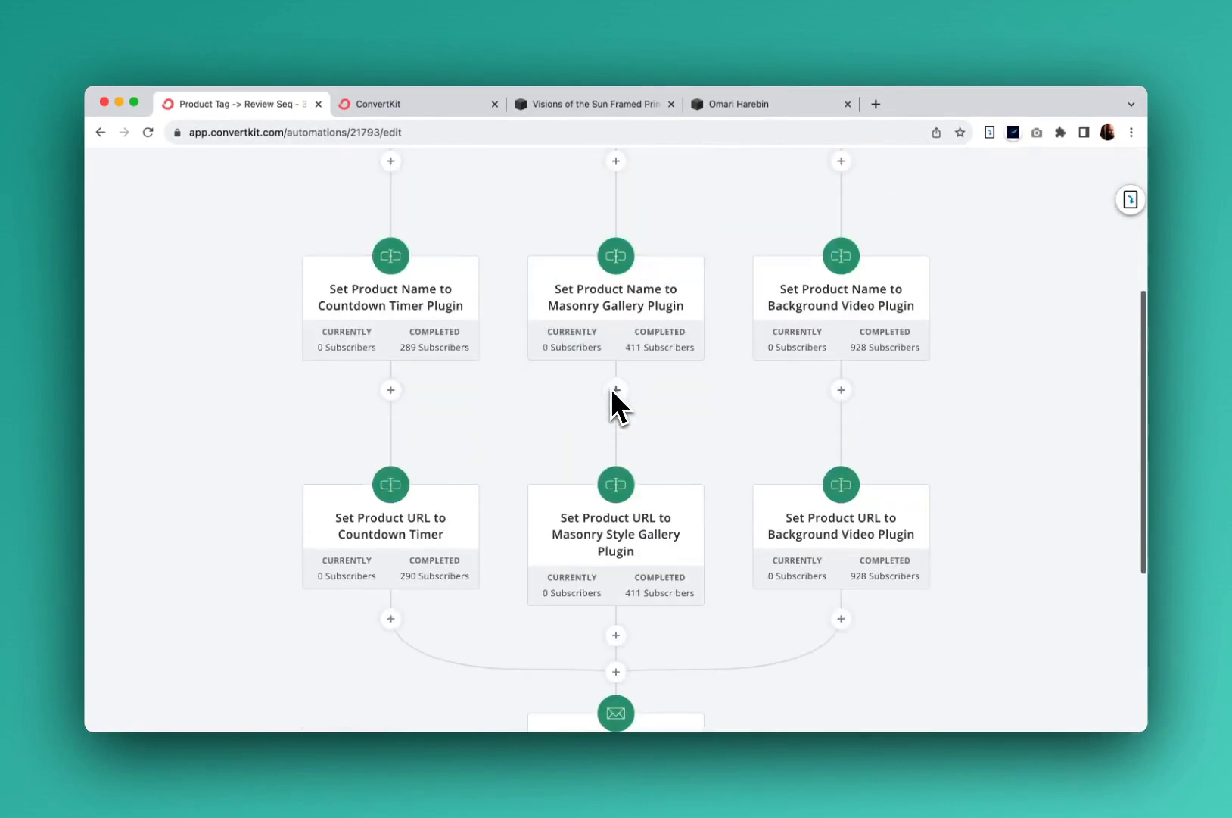
pyautogui.scroll(-3, 514, 363)
pyautogui.scroll(1, 477, 301)
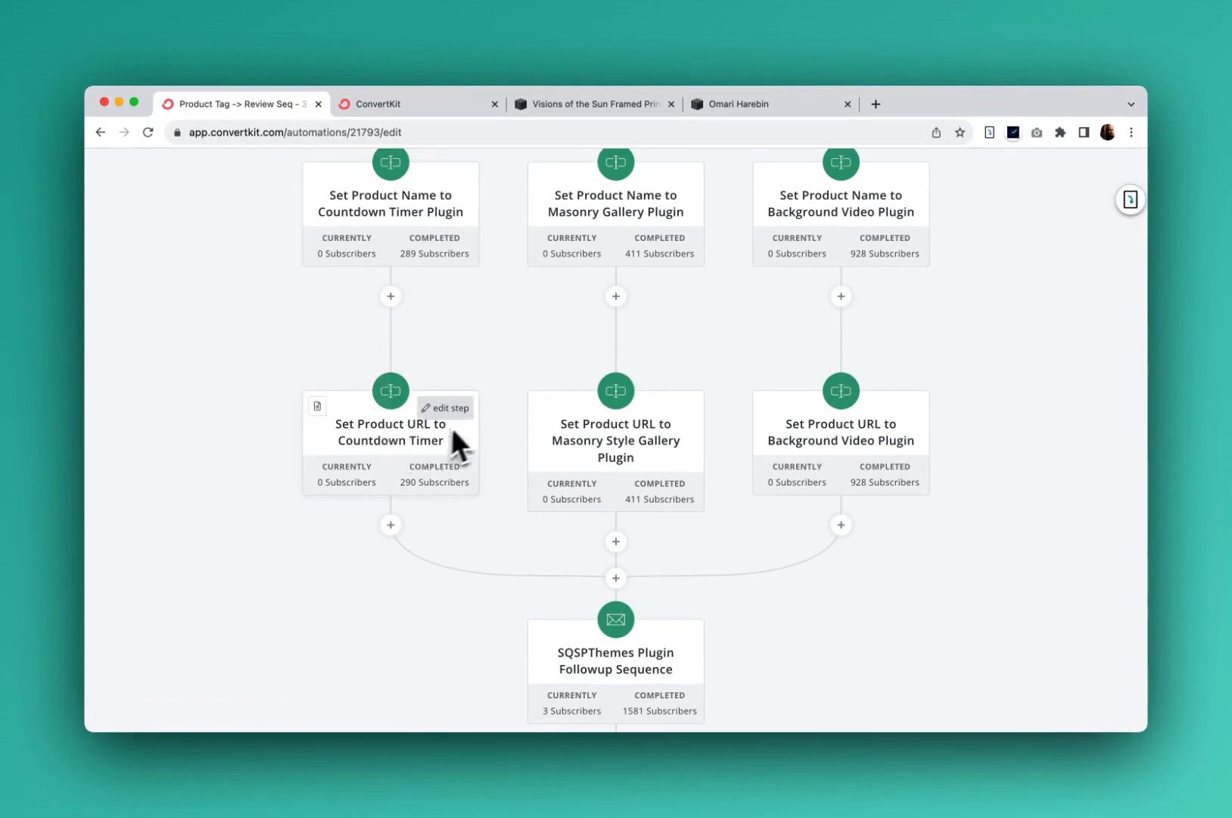
pyautogui.scroll(-6, 496, 454)
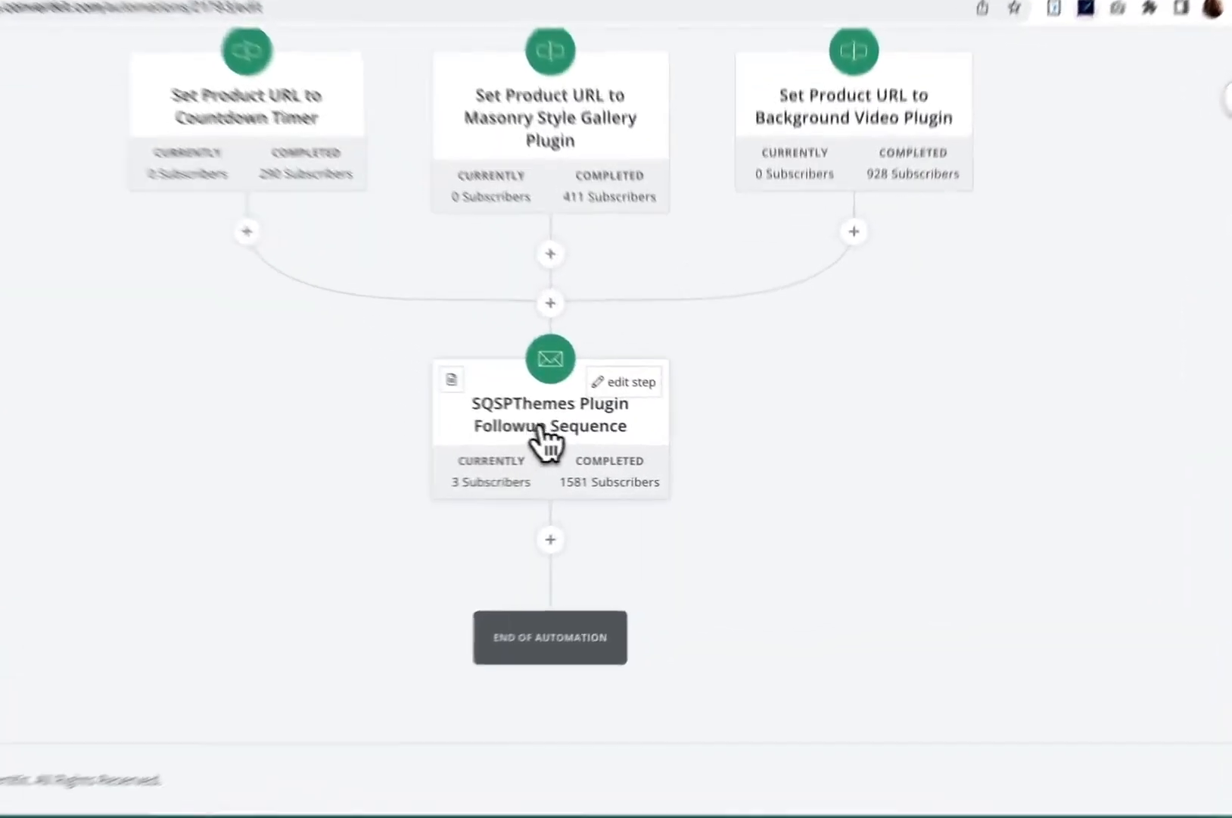
# Open the SQSPThemes Plugin Followup Sequence and examine the product name and product URL fields in its Thank you email
pyautogui.click(541, 430)
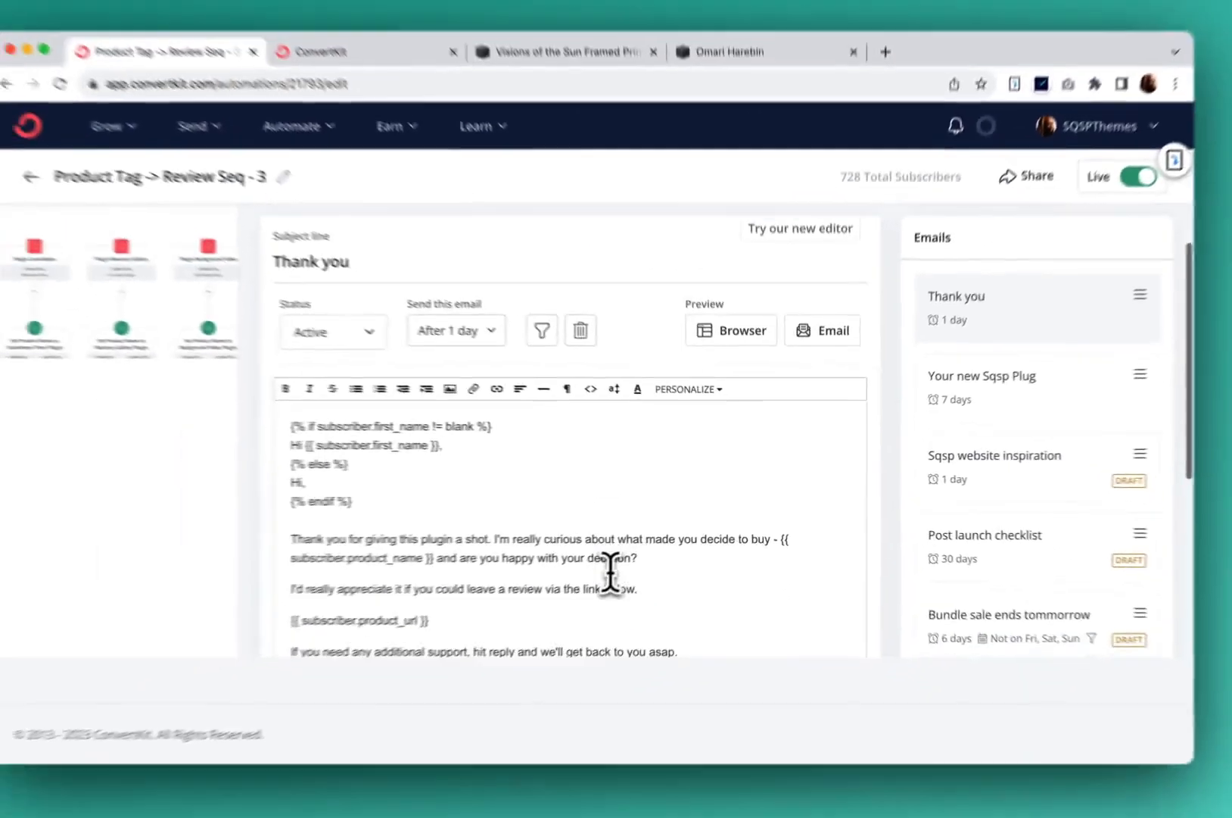
pyautogui.scroll(-3, 515, 530)
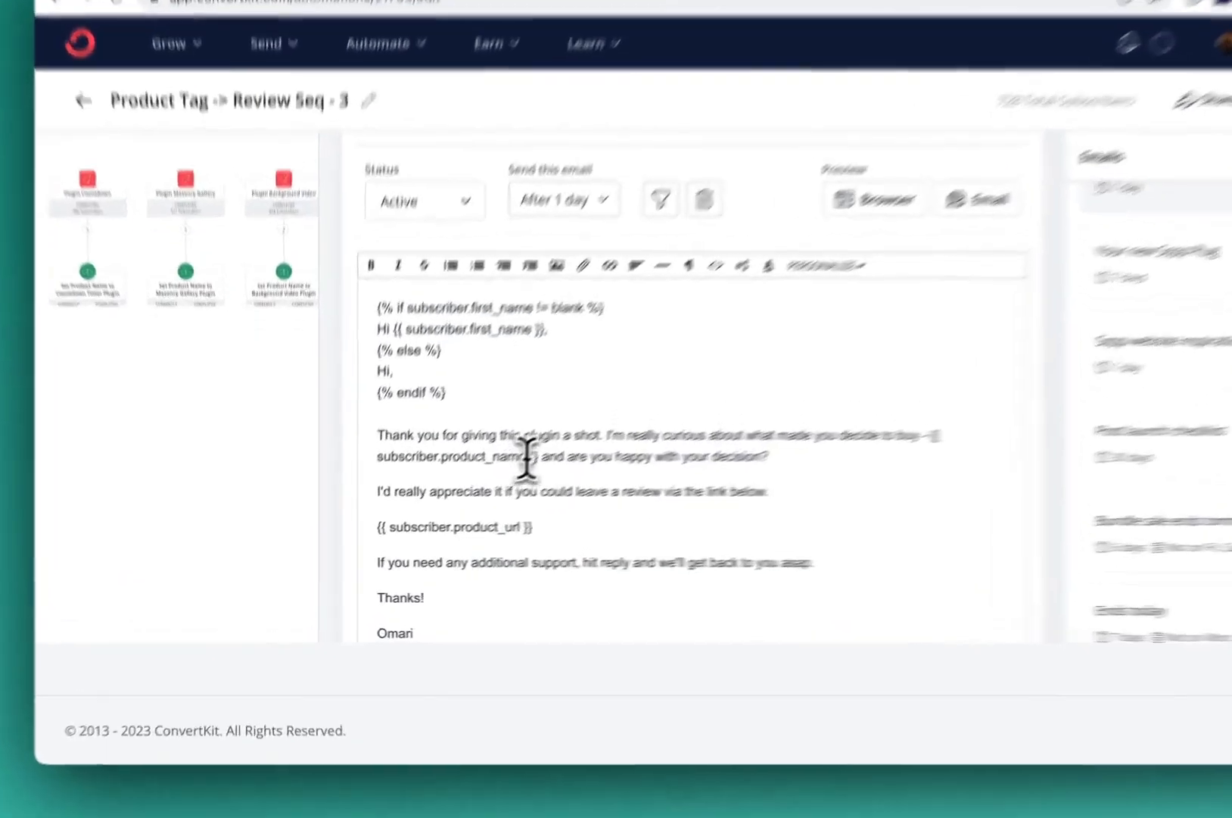
pyautogui.moveTo(469, 495); pyautogui.dragTo(403, 494)
pyautogui.click(497, 539)
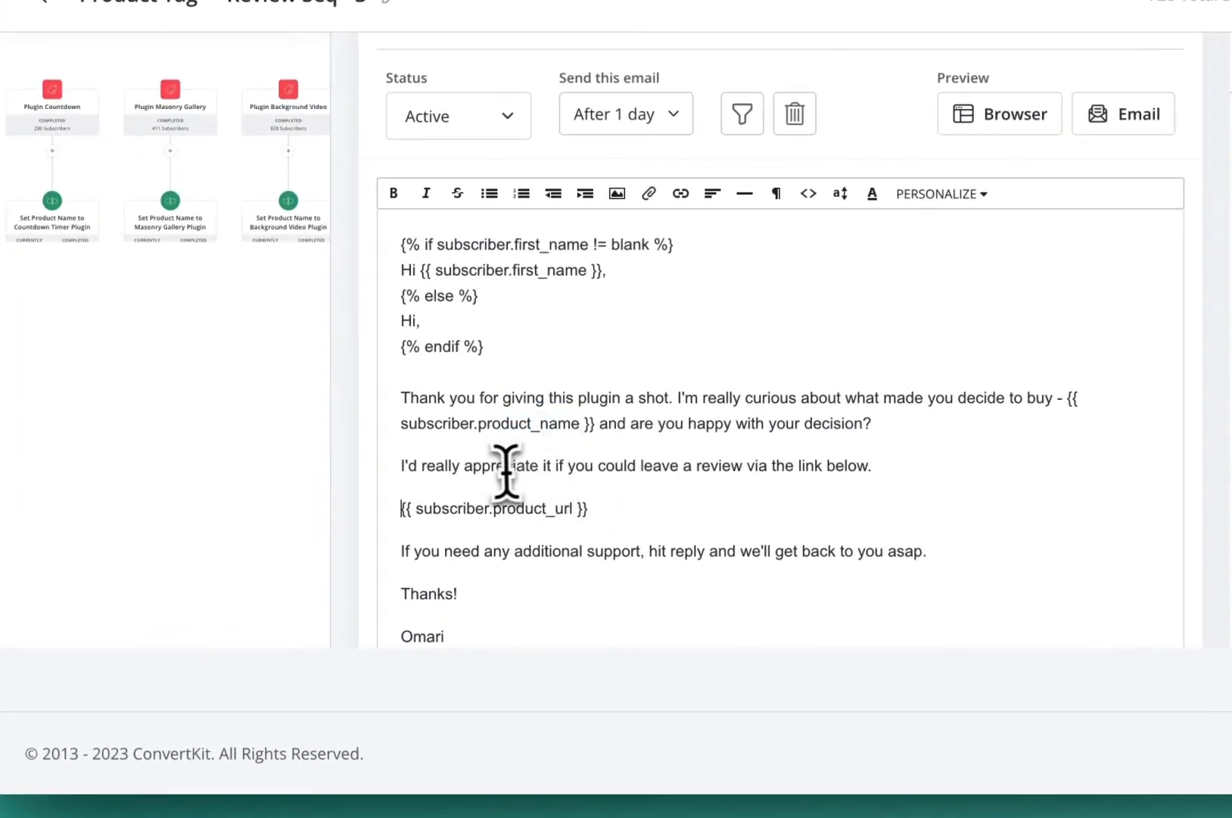
pyautogui.scroll(-1, 675, 492)
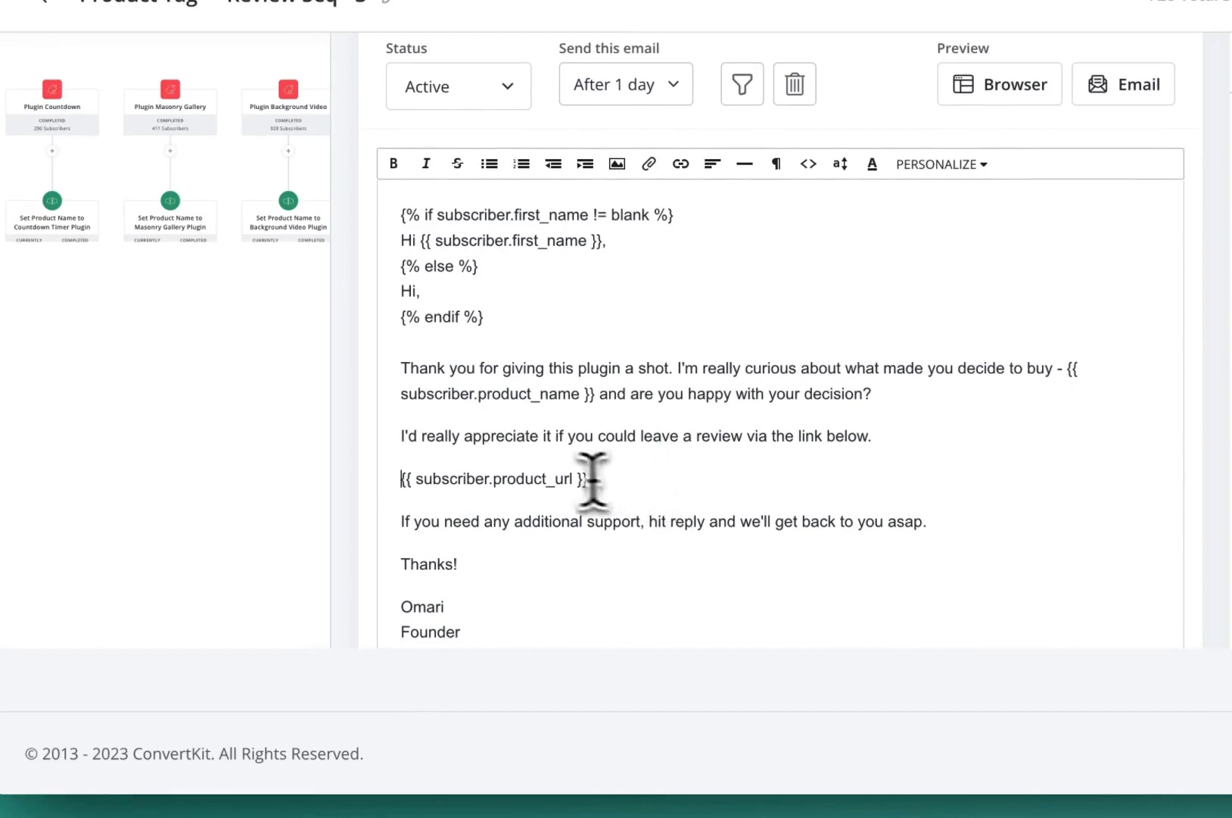
pyautogui.moveTo(608, 478); pyautogui.dragTo(402, 478)
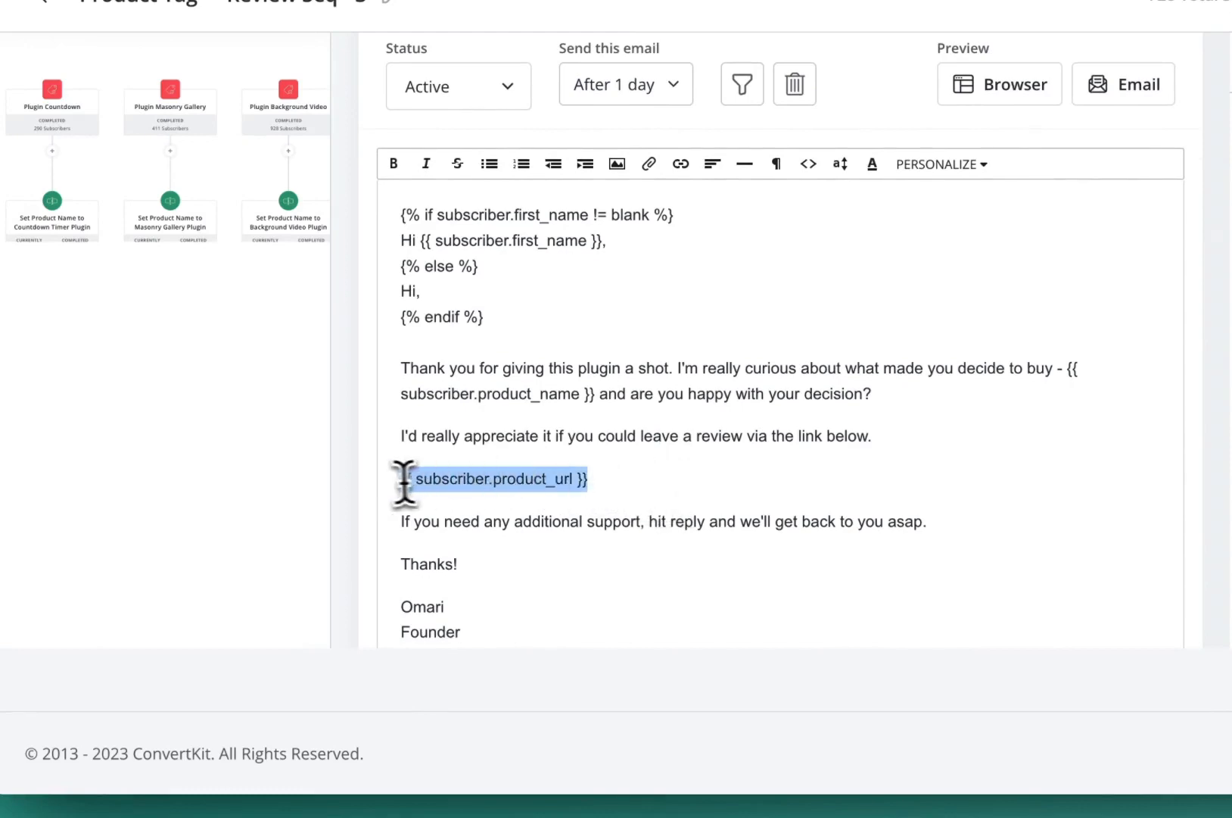